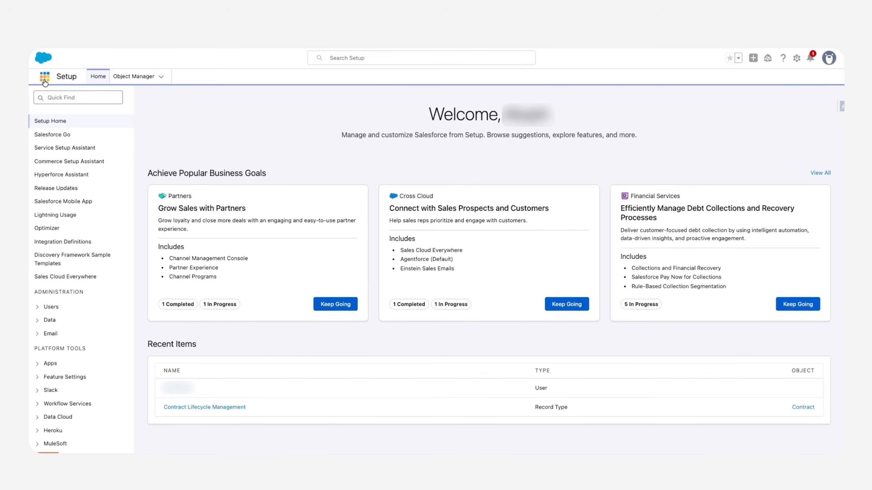
# - Search Setup for "pricing s" and open the Salesforce Pricing Setup page
pyautogui.click(55, 97)
pyautogui.write('pricing s')
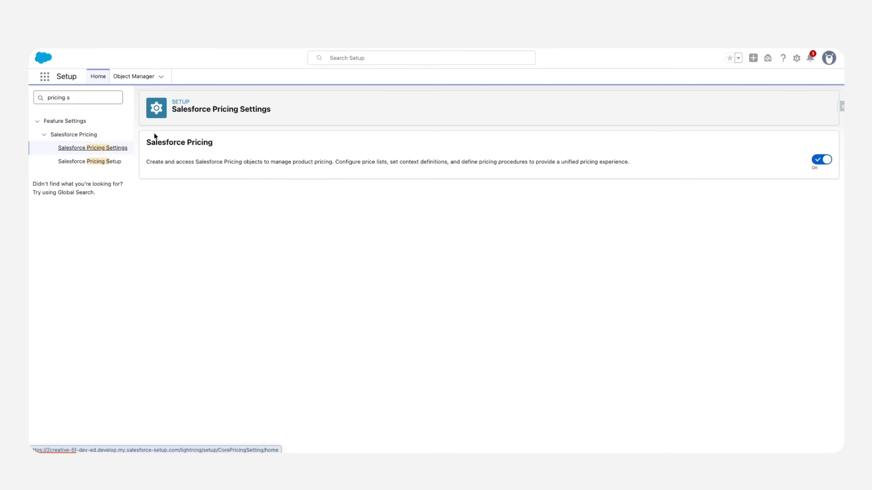
pyautogui.click(110, 162)
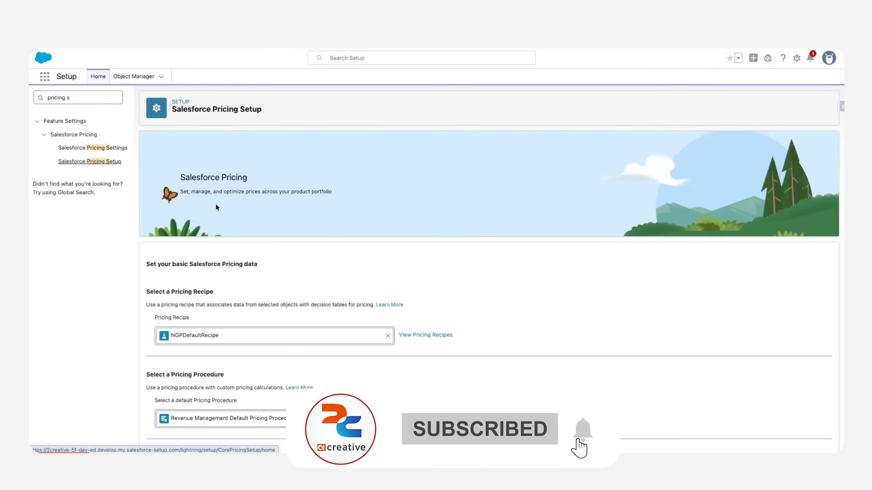
# - Sync all pricing data into the pricing tables and confirm the sync
pyautogui.scroll(-2, 216, 206)
pyautogui.scroll(2, 216, 205)
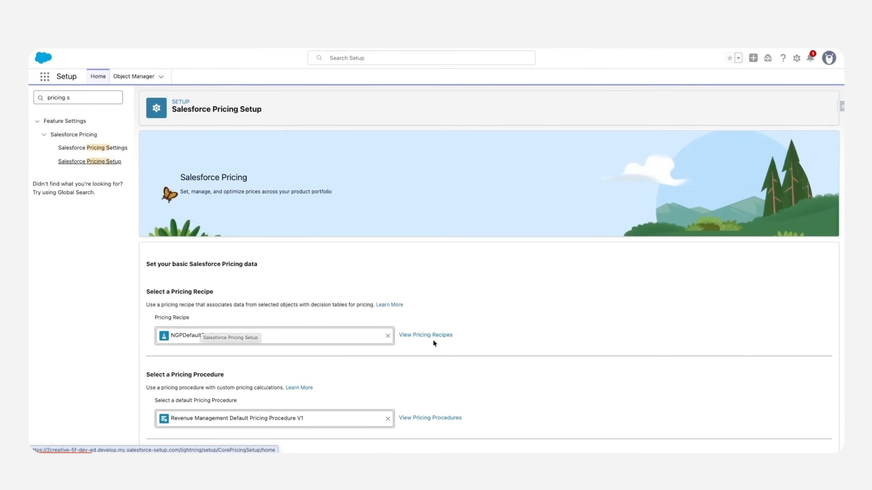
pyautogui.scroll(-3, 433, 339)
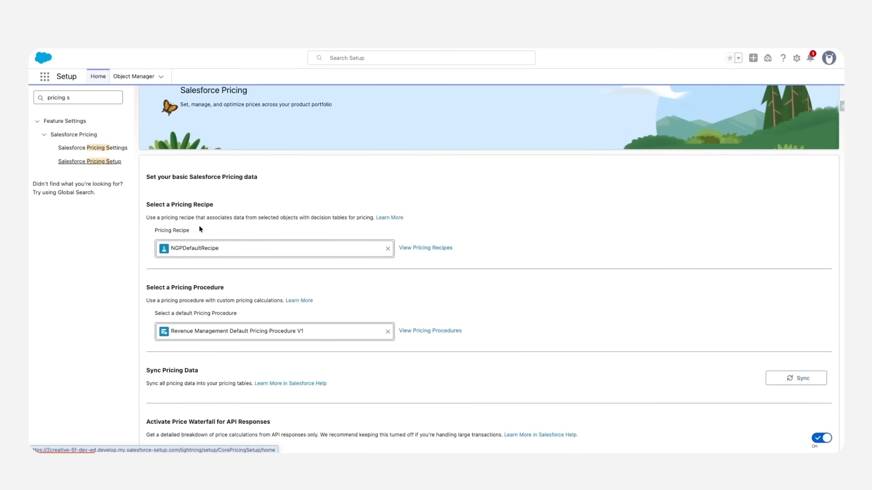
pyautogui.scroll(-2, 243, 291)
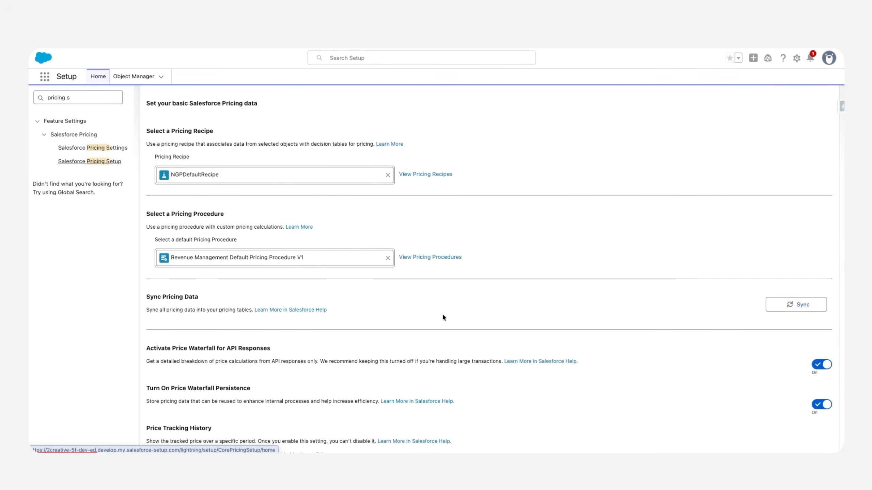
pyautogui.click(780, 304)
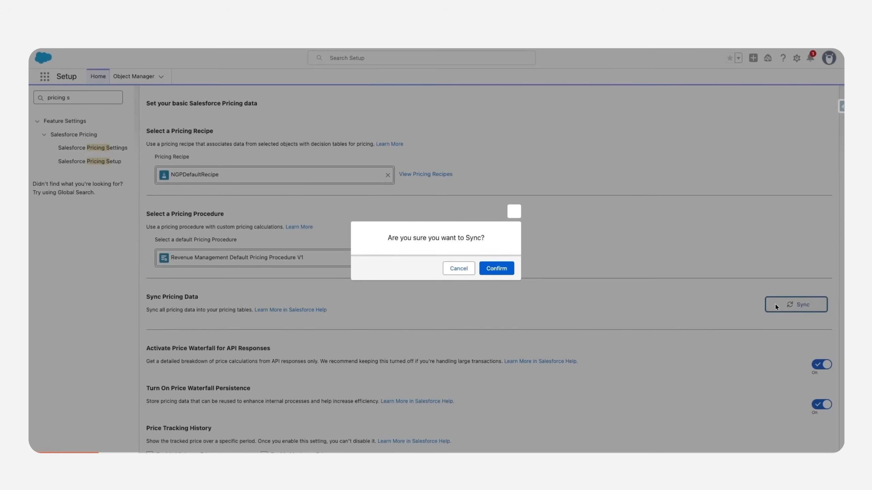
pyautogui.click(503, 268)
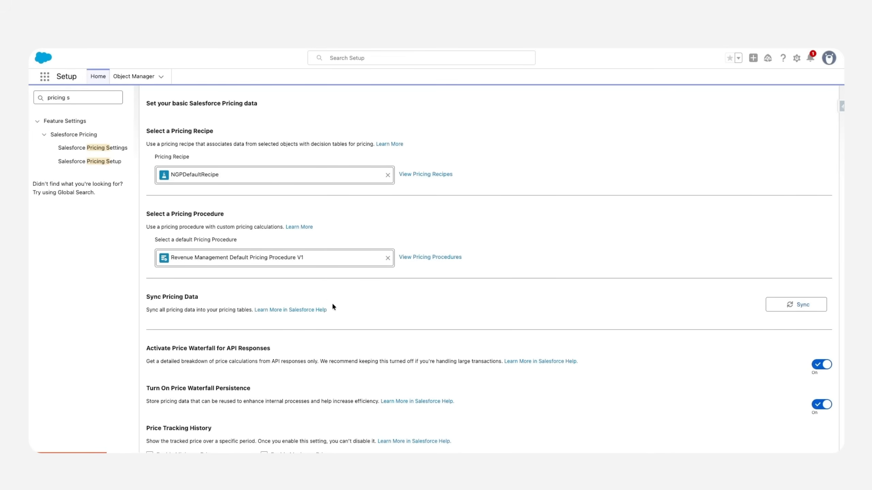
# - Open the Product Catalog Management app's Index and Search Configuration, and close the Guidance Center and notification pop-ups
pyautogui.click(45, 76)
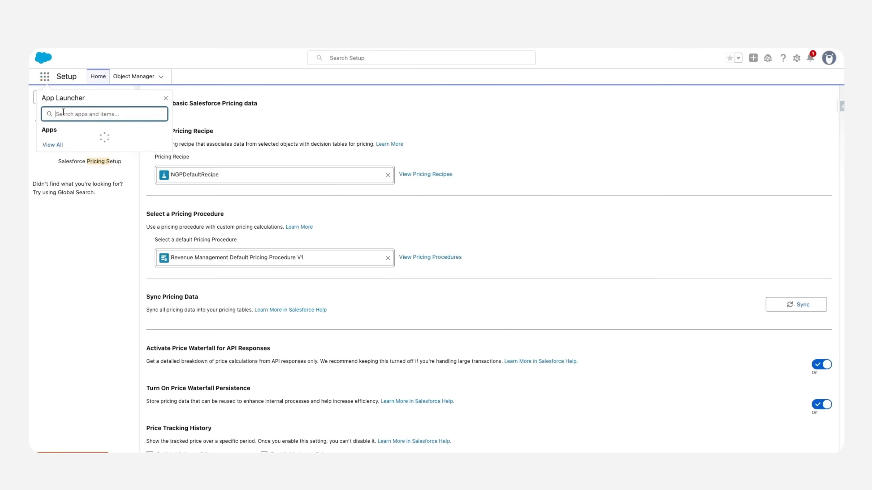
pyautogui.write('produc')
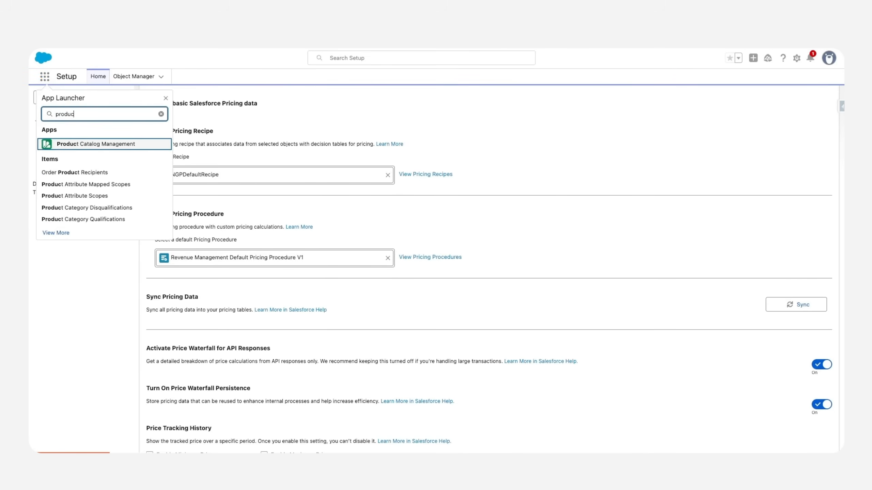
pyautogui.click(89, 150)
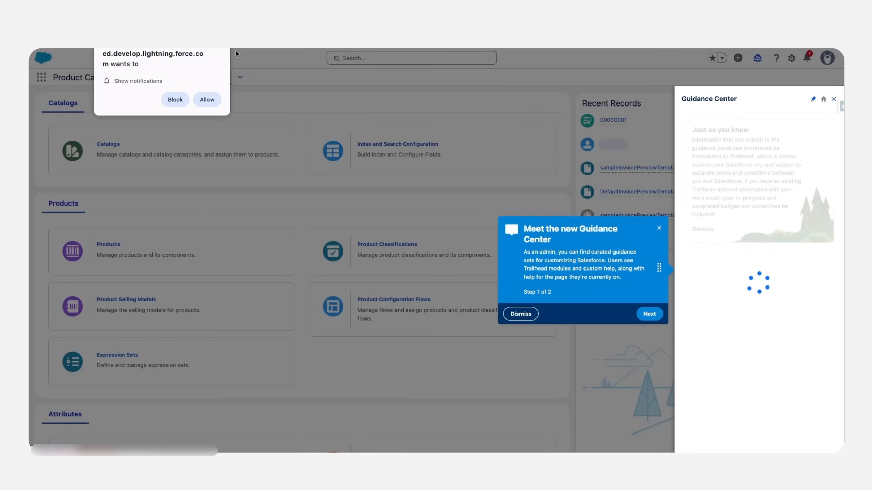
pyautogui.click(519, 313)
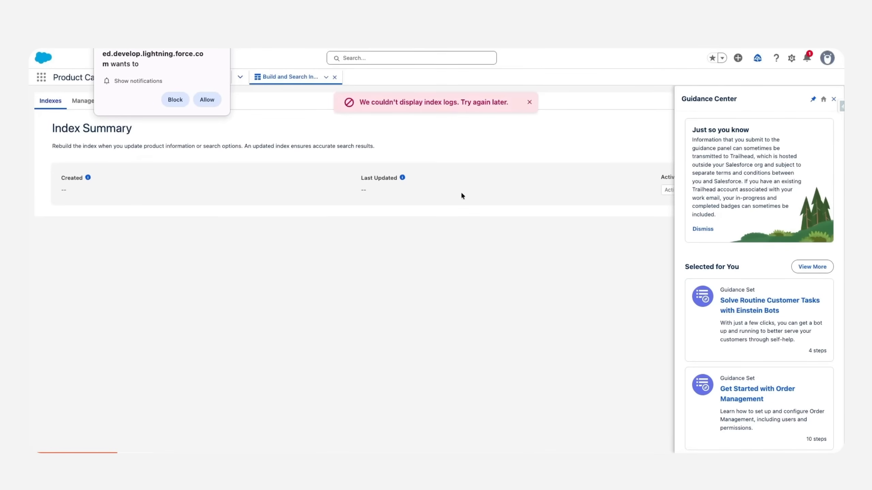
pyautogui.click(833, 99)
pyautogui.click(218, 50)
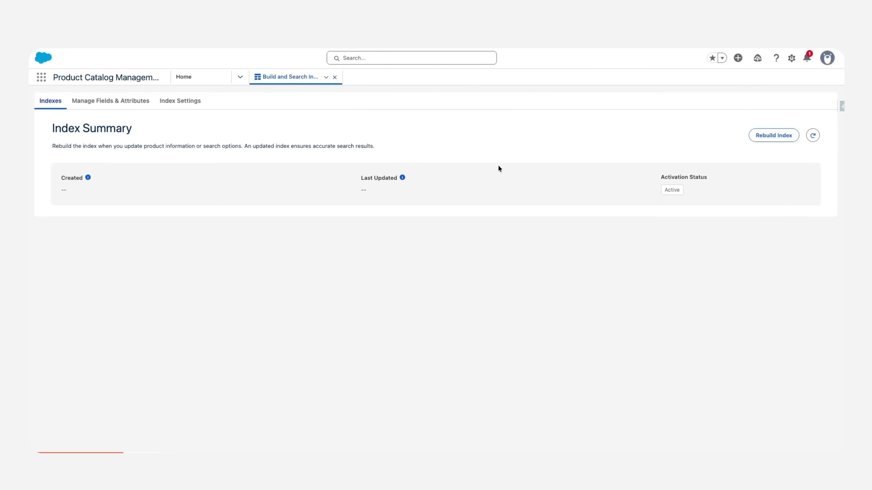
# - Start a full index rebuild for the product catalog and review the available rebuild methods
pyautogui.click(775, 137)
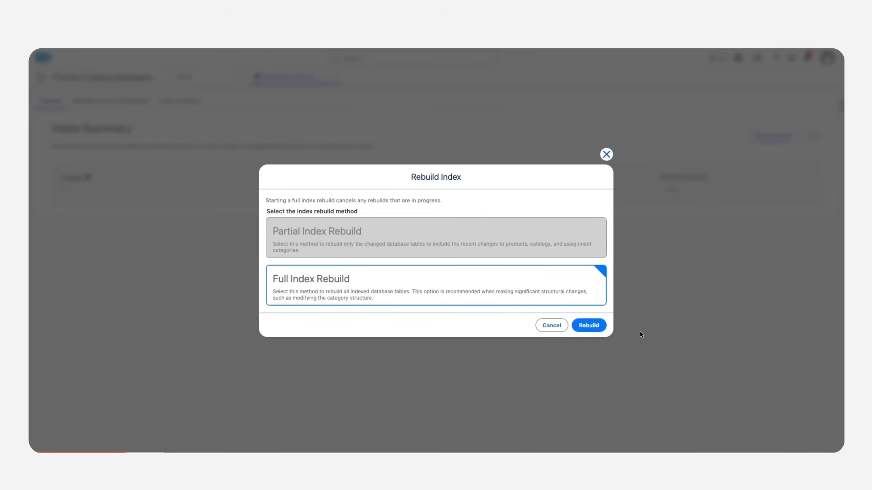
pyautogui.click(574, 331)
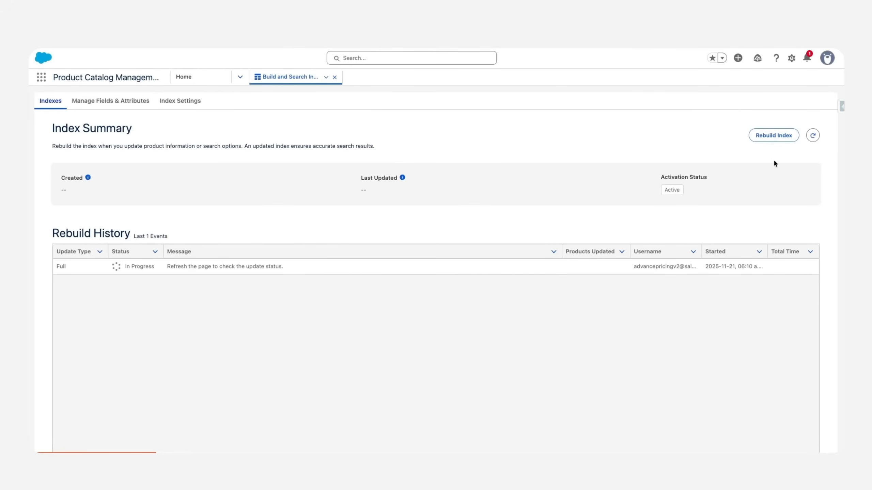
pyautogui.click(773, 137)
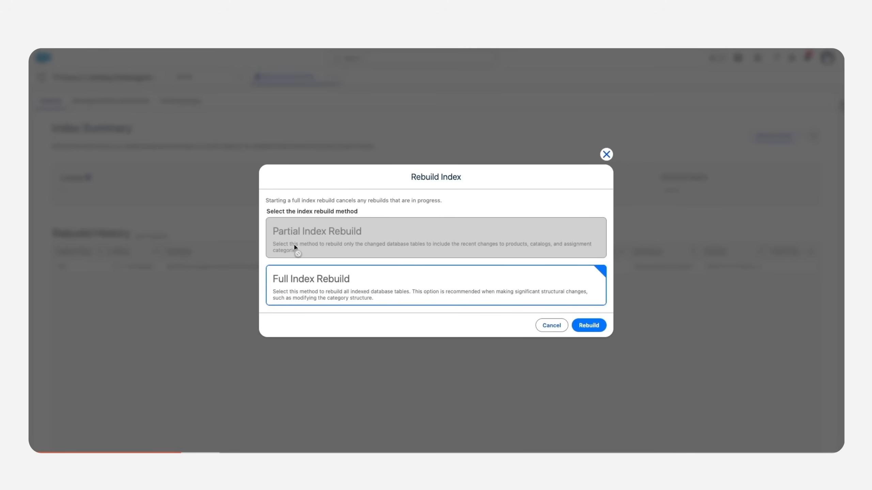
pyautogui.click(606, 154)
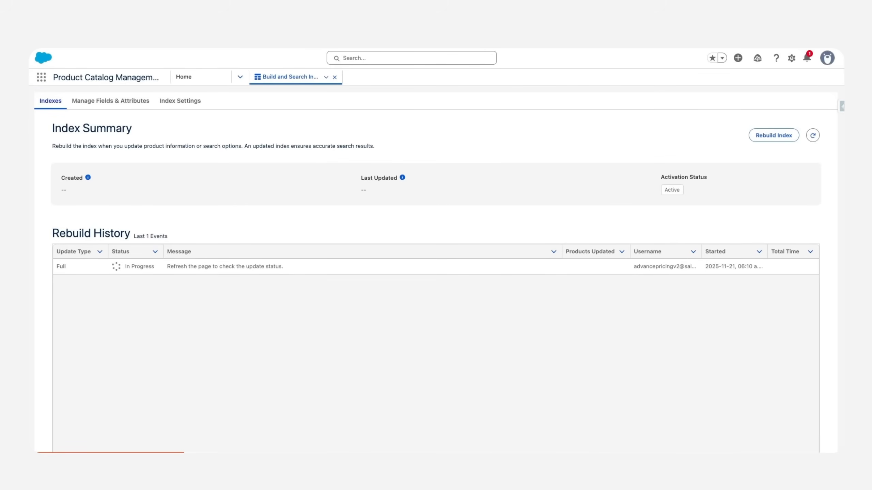
# - Find the Price Management app and switch to it
pyautogui.click(80, 40)
pyautogui.click(41, 77)
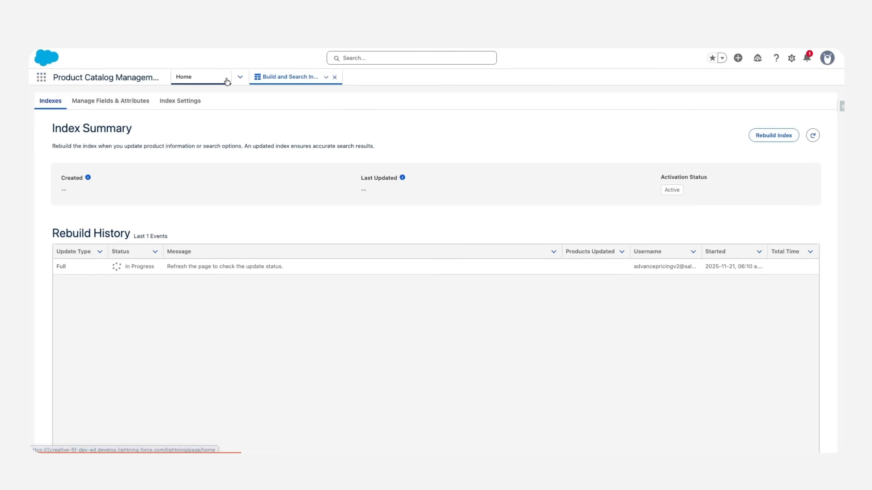
pyautogui.click(87, 114)
pyautogui.write('peic')
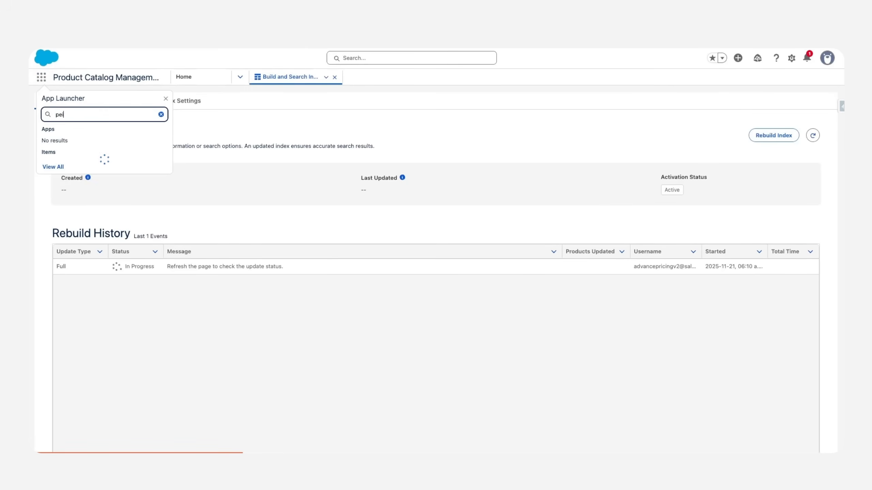
pyautogui.press('BackSpace')
pyautogui.press('BackSpace')
pyautogui.press('BackSpace')
pyautogui.write('rice ma')
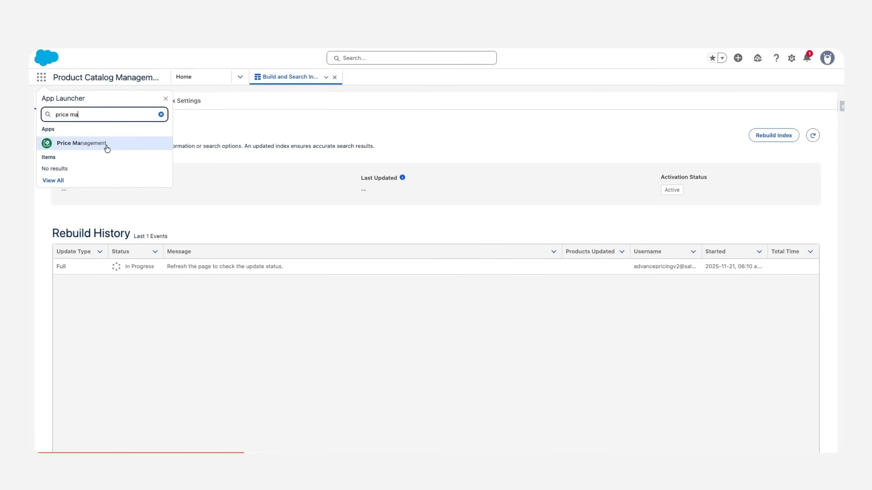
pyautogui.press('Return')
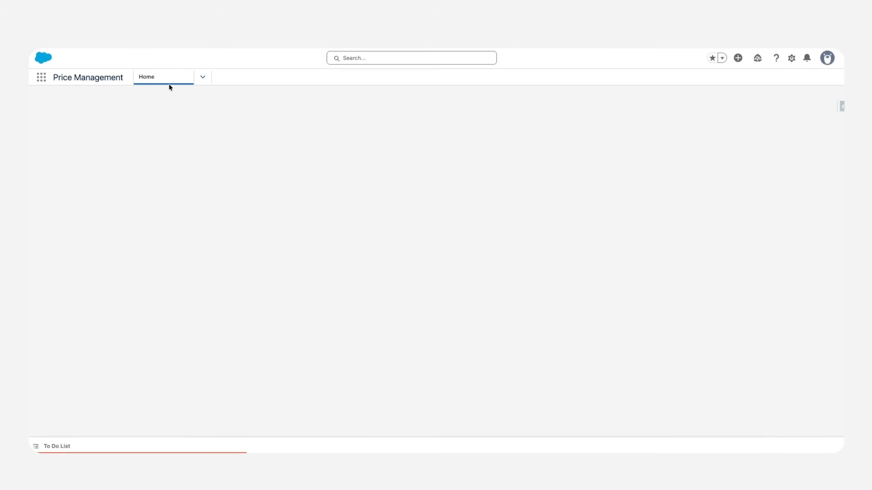
# - Dismiss the Field Service Setup pop-up and show the Products list with the All Products view
pyautogui.click(203, 78)
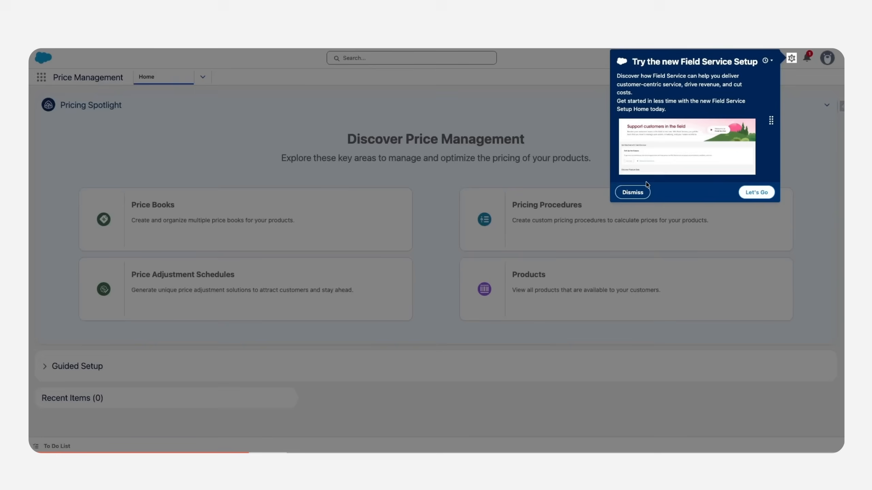
pyautogui.click(632, 191)
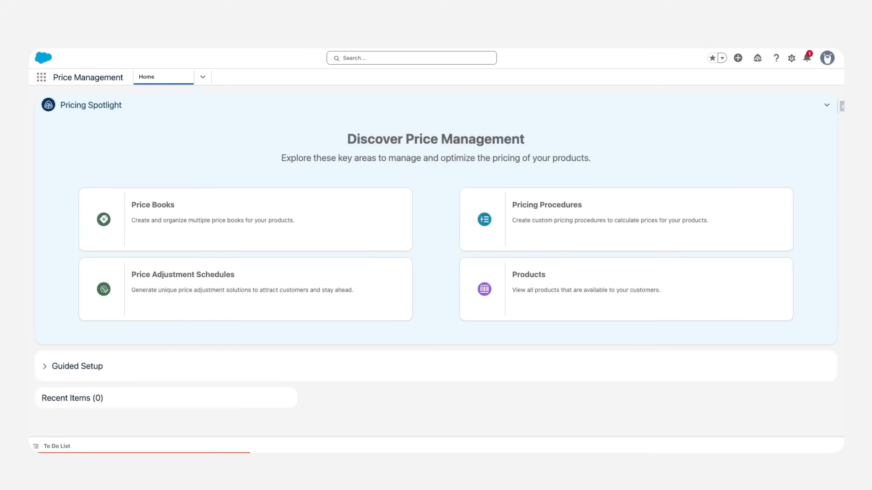
pyautogui.click(203, 77)
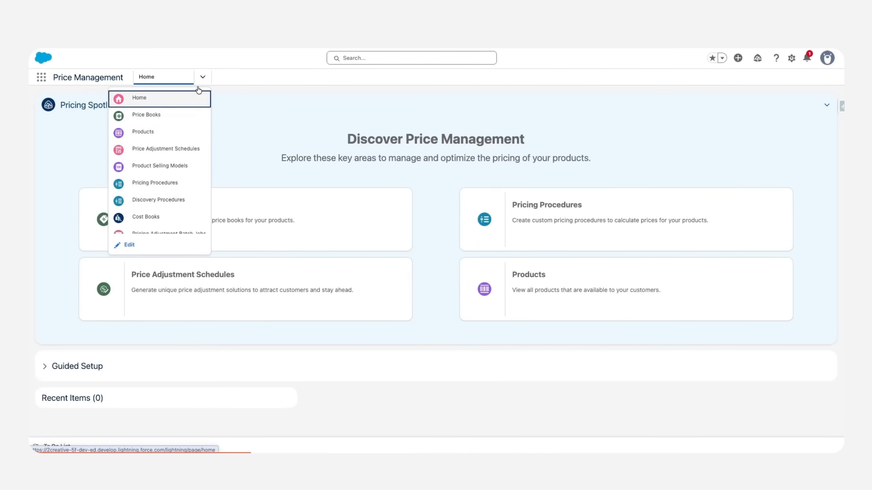
pyautogui.click(163, 131)
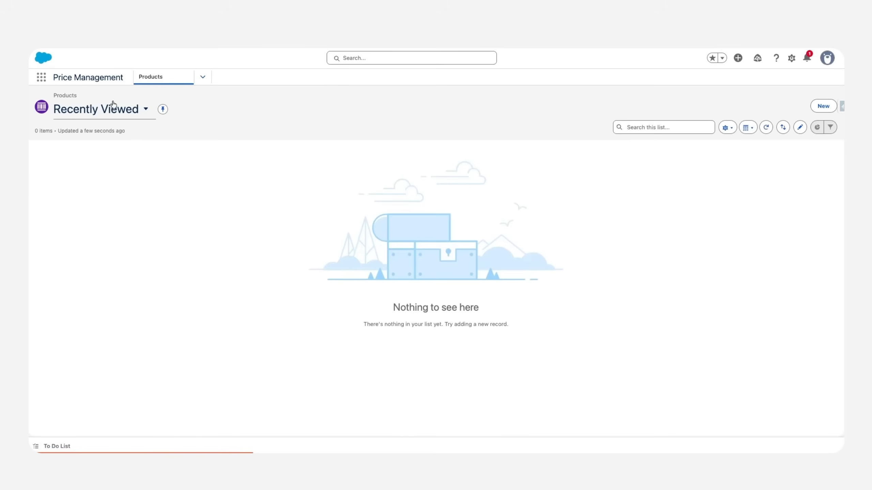
pyautogui.click(114, 110)
pyautogui.click(100, 192)
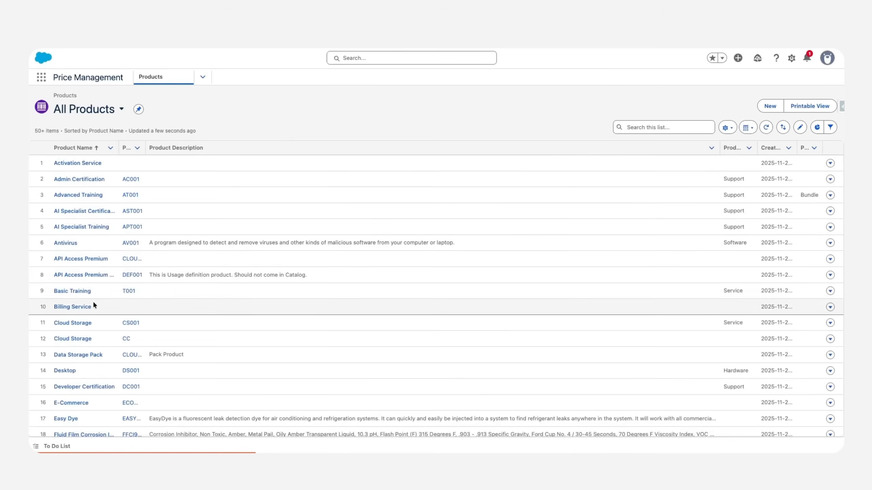
# - Open the Laptop Bag product and go through its related records to the price book entries
pyautogui.scroll(-2, 93, 303)
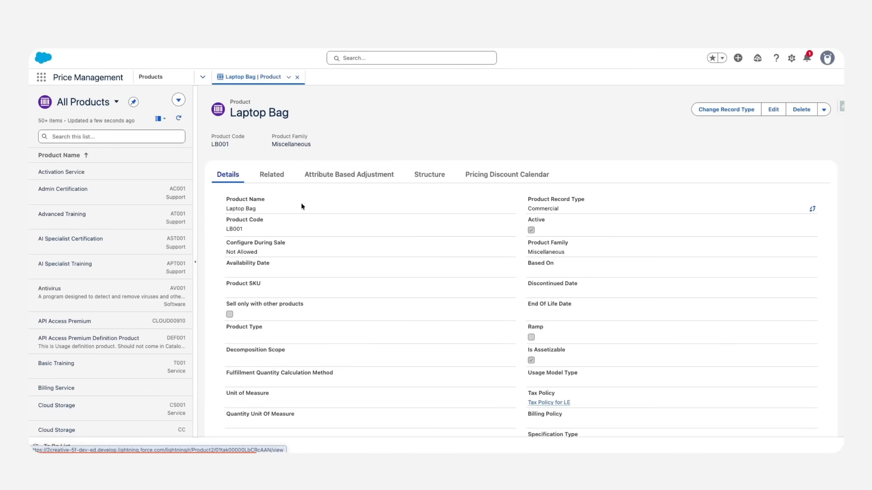
pyautogui.click(271, 174)
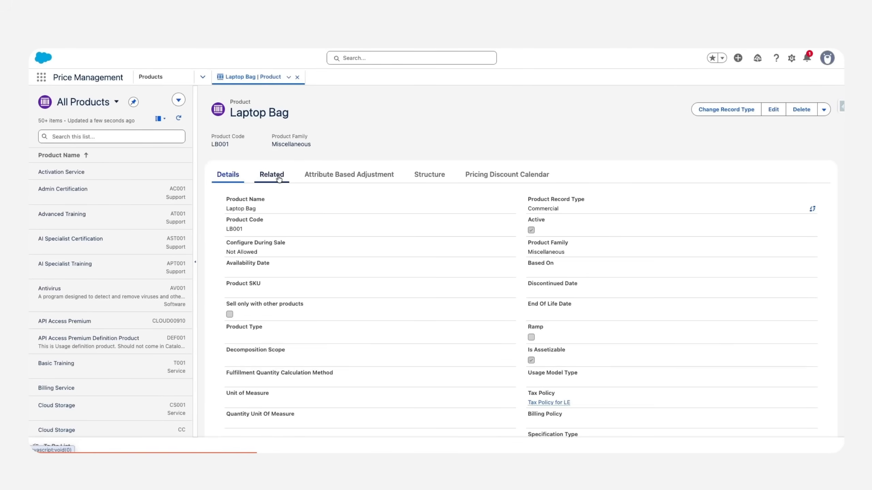
pyautogui.scroll(-10, 279, 310)
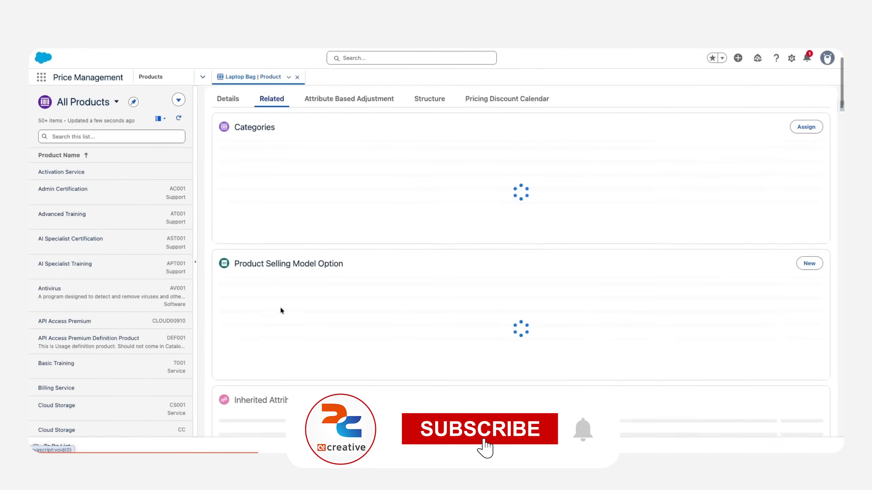
pyautogui.scroll(-15, 281, 310)
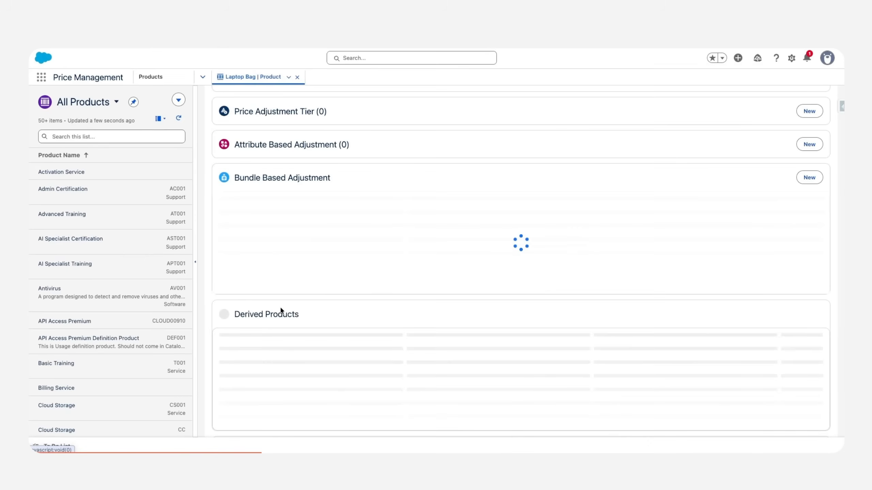
# - Start a new Standard Price Book entry for Laptop Bag and mark it as derived
pyautogui.click(795, 244)
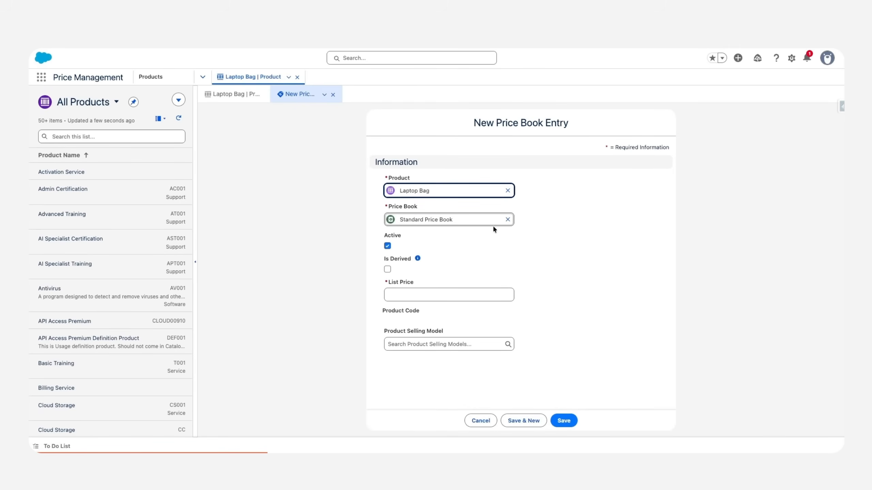
pyautogui.moveTo(383, 258); pyautogui.dragTo(417, 260)
pyautogui.click(387, 269)
pyautogui.click(634, 278)
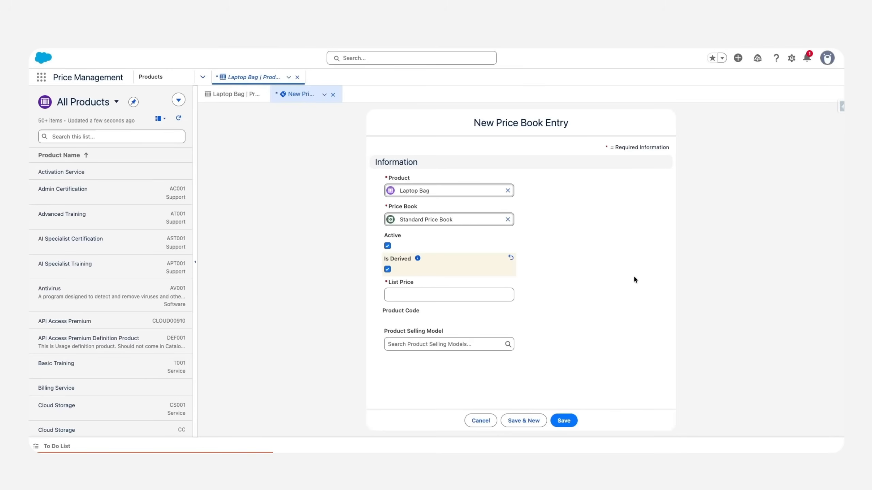
# - Set the price book entry's list price to 0 and its product selling model to One Time, and save it
pyautogui.click(407, 297)
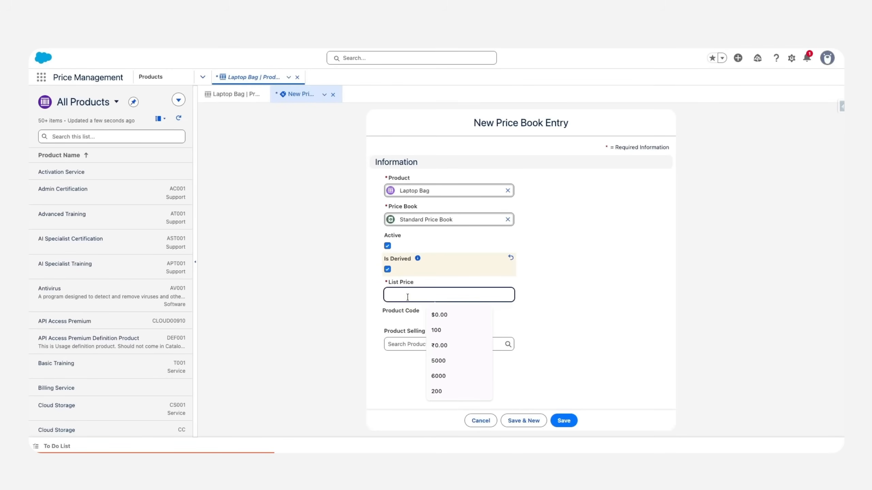
pyautogui.write('0')
pyautogui.click(557, 302)
pyautogui.click(446, 344)
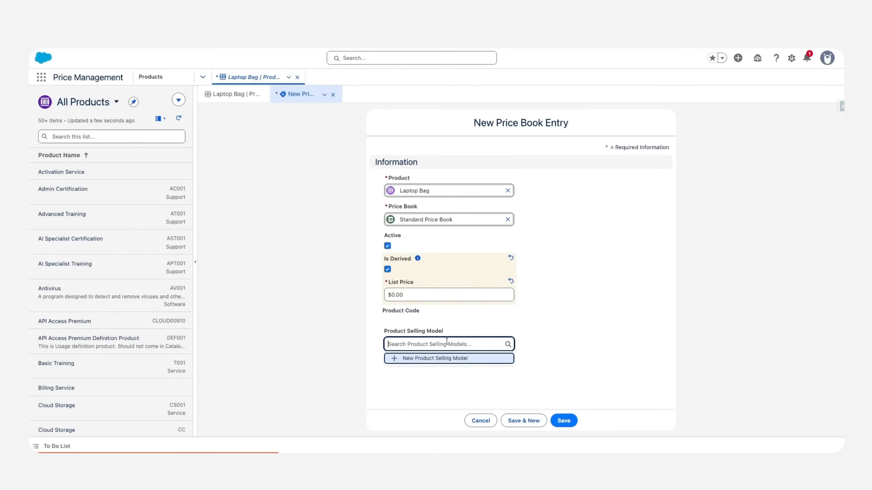
pyautogui.write('One Time')
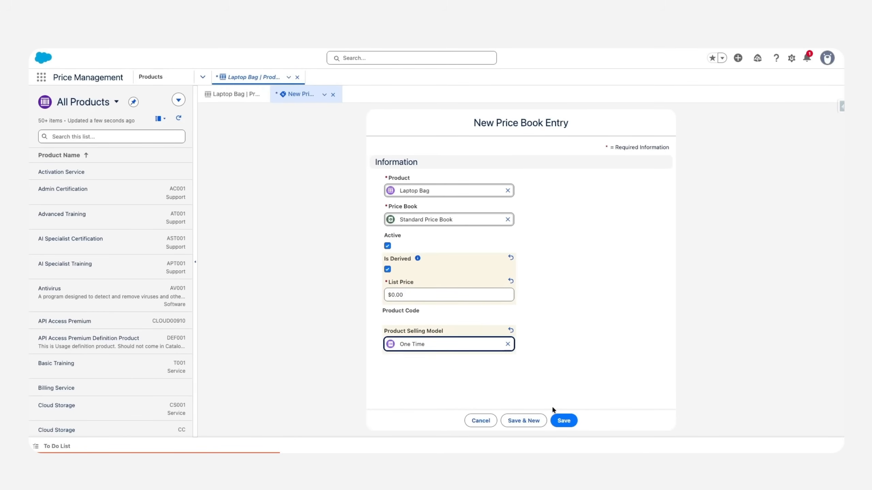
pyautogui.click(564, 420)
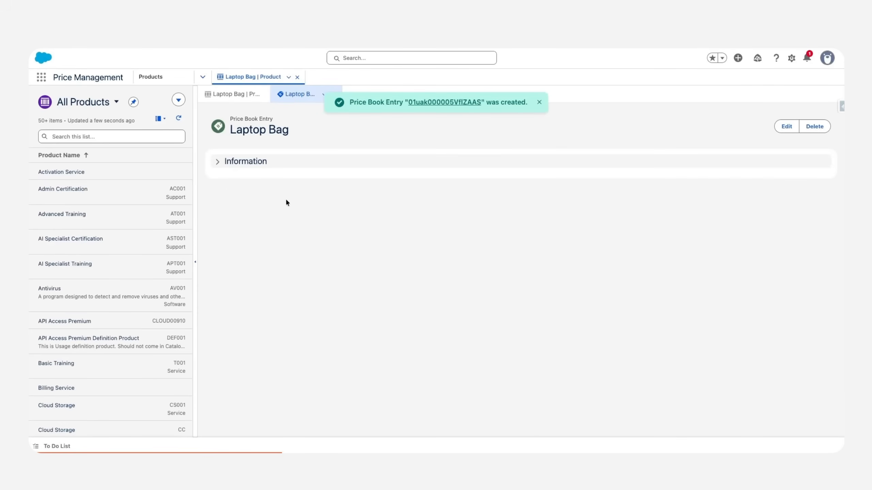
# - Return to the Laptop Bag product record to check its price books, and open the Derived Prices list
pyautogui.click(232, 95)
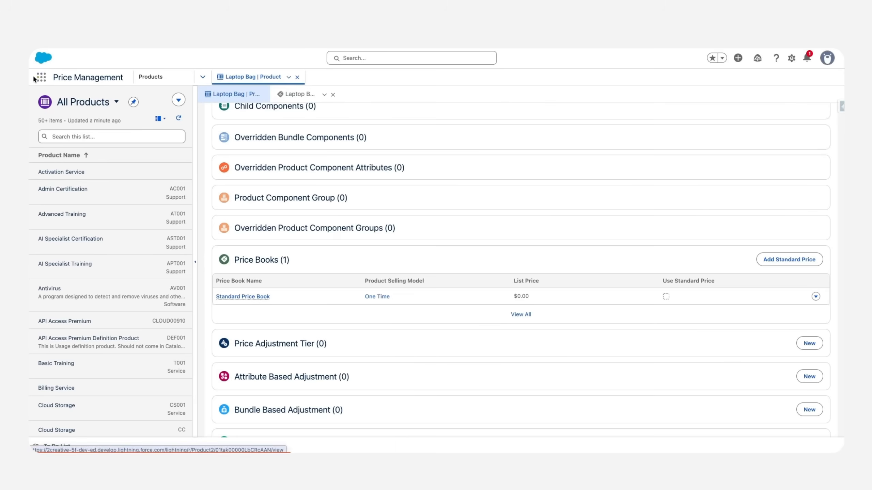
pyautogui.click(44, 78)
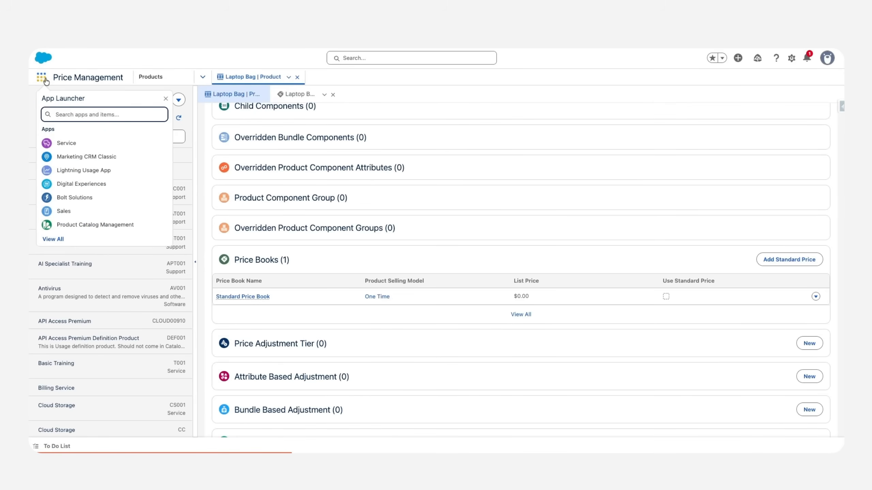
pyautogui.click(63, 117)
pyautogui.write('derived')
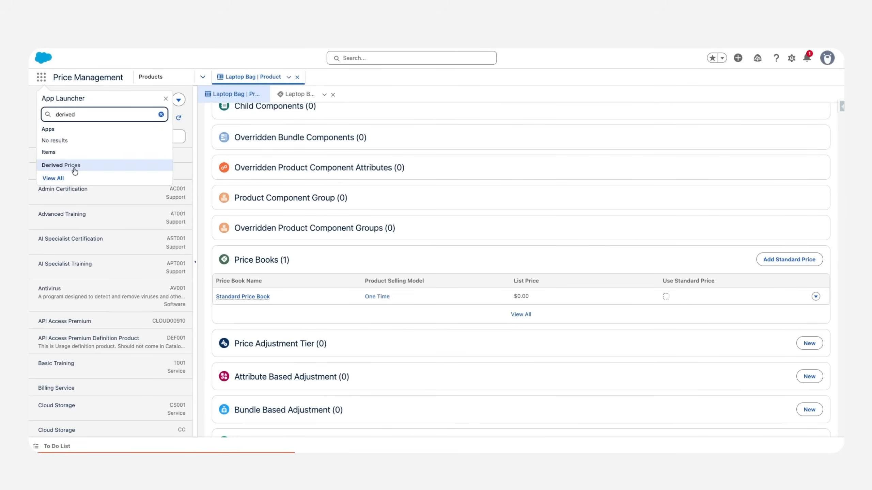
pyautogui.click(73, 168)
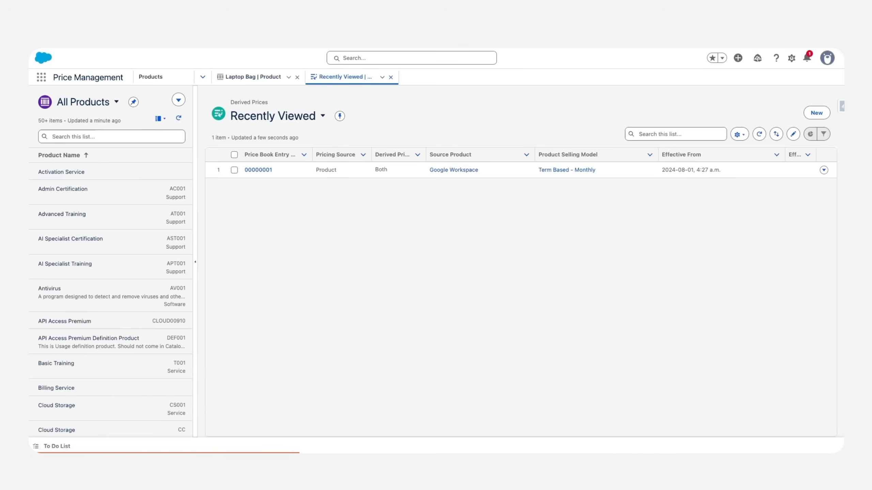
# - Start a new derived price with the Transactional derived pricing scope and Product as the pricing source
pyautogui.click(816, 113)
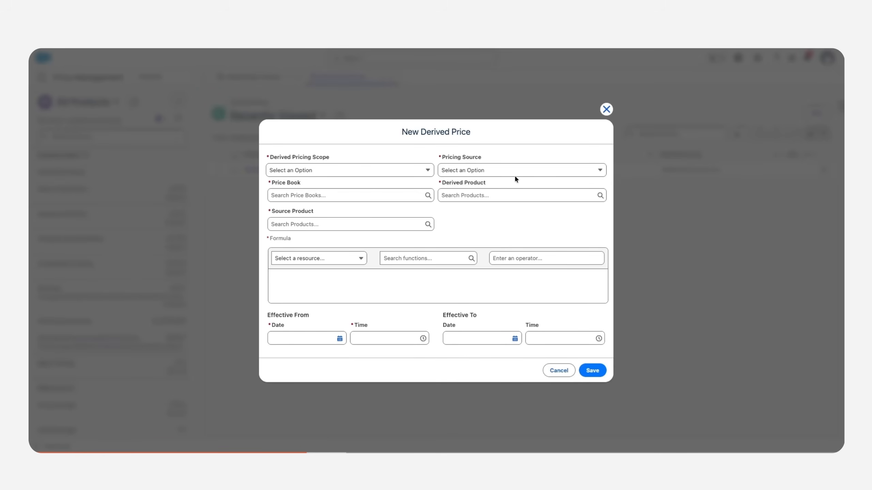
pyautogui.click(287, 279)
pyautogui.click(310, 169)
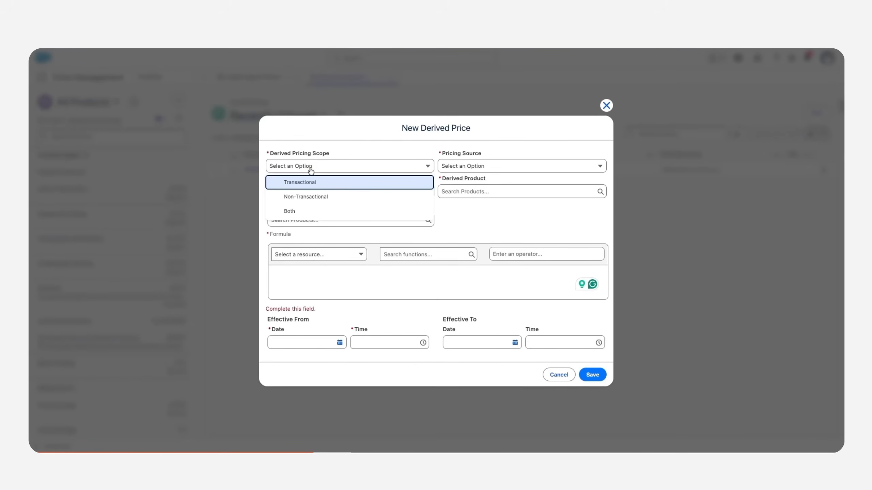
pyautogui.click(311, 182)
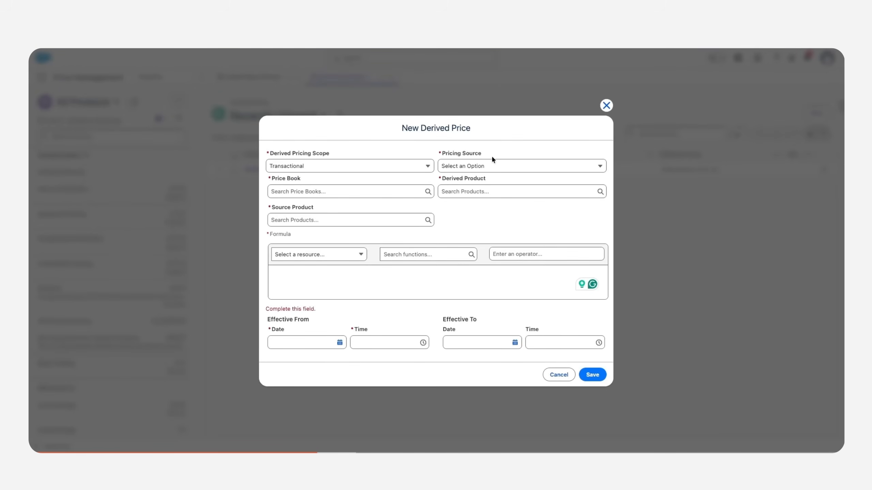
pyautogui.click(496, 168)
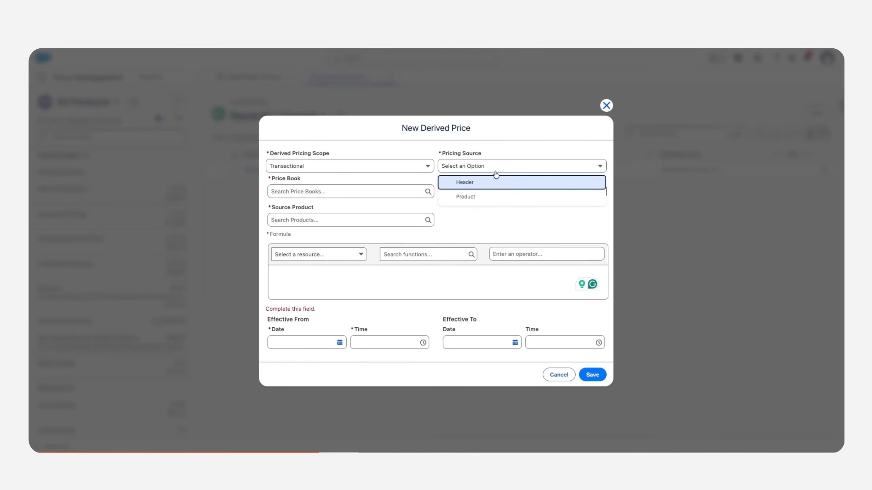
pyautogui.click(493, 198)
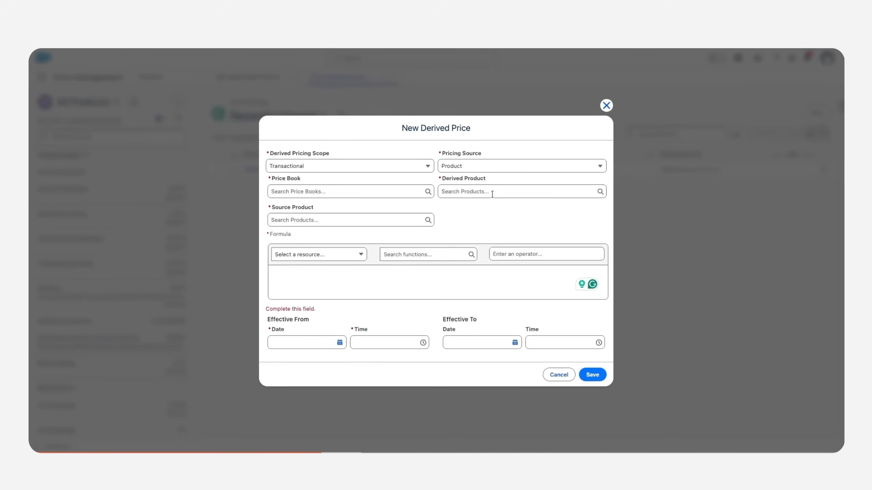
# - Set the derived price's price book to Standard Price Book and its derived product to Laptop Bag
pyautogui.click(334, 193)
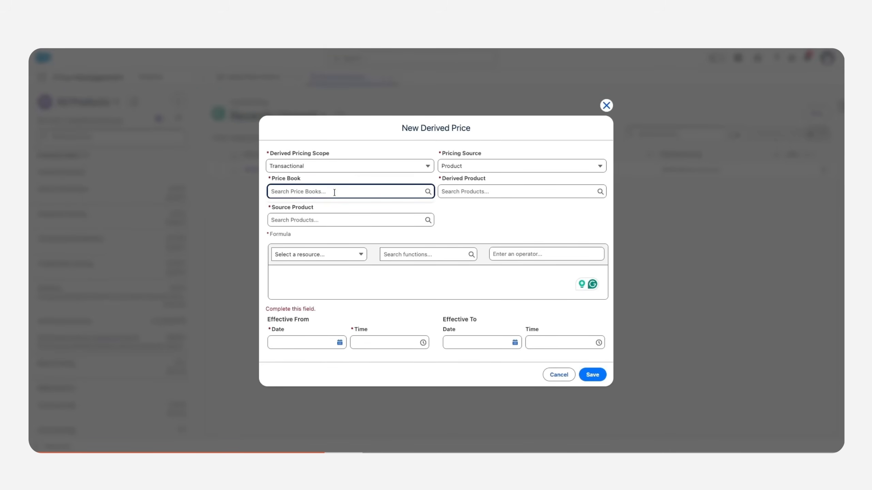
pyautogui.write('stand')
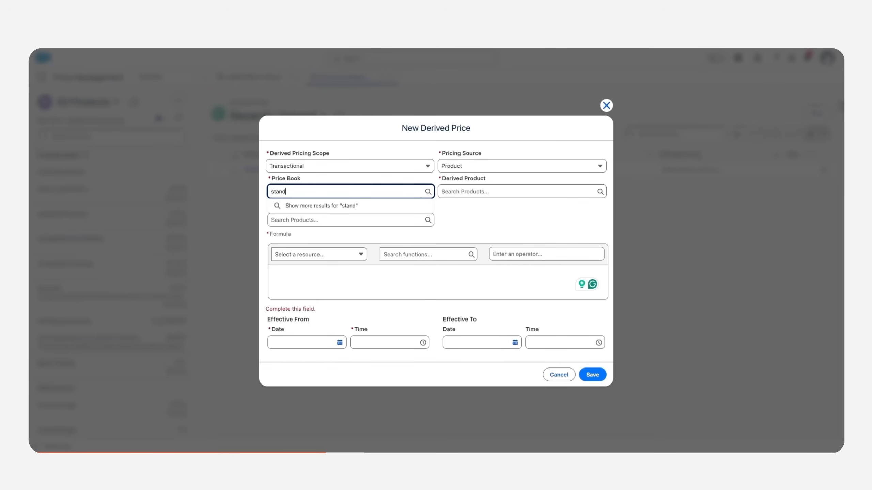
pyautogui.click(328, 233)
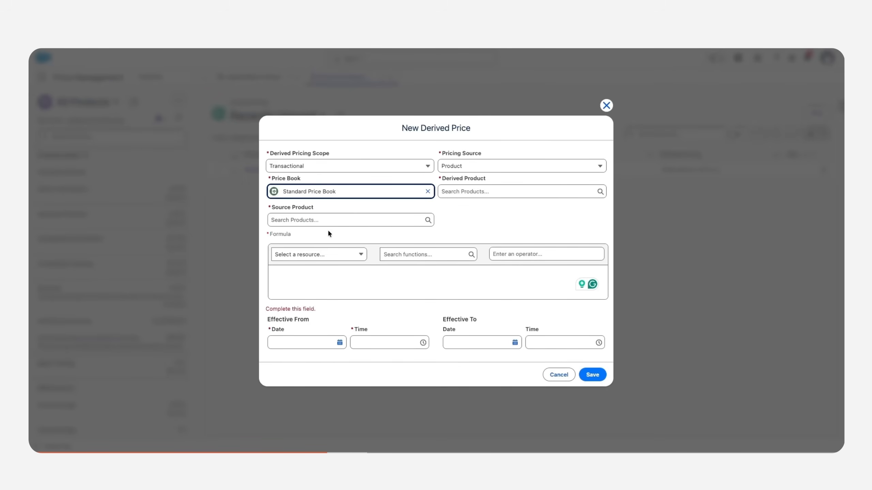
pyautogui.click(468, 192)
pyautogui.write('laptop ba')
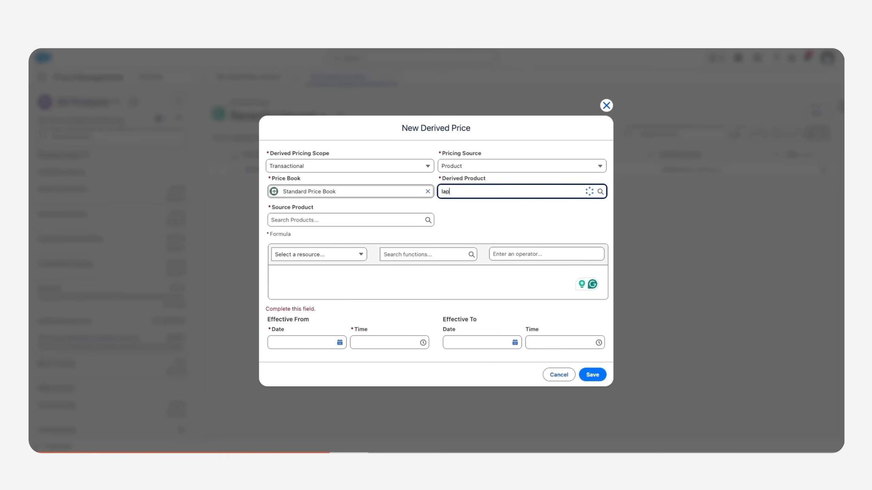
pyautogui.click(478, 206)
# - Set Laptop as the source product of the new derived price
pyautogui.click(346, 233)
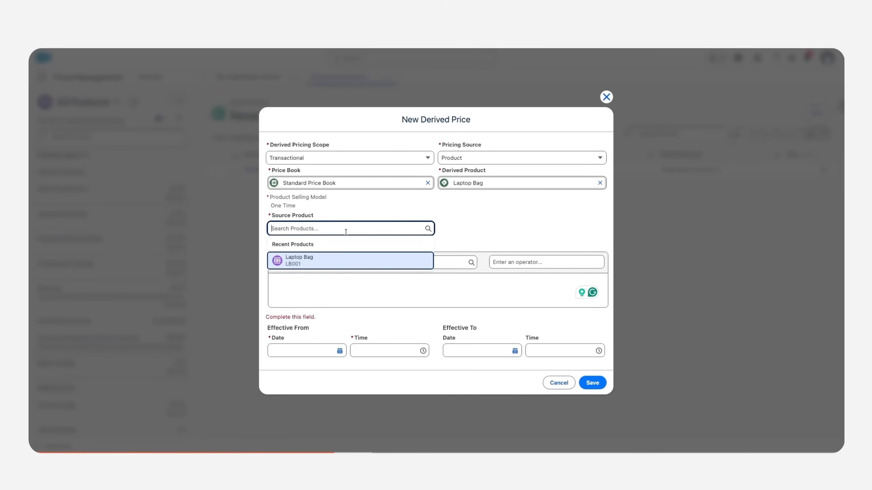
pyautogui.write('laptop')
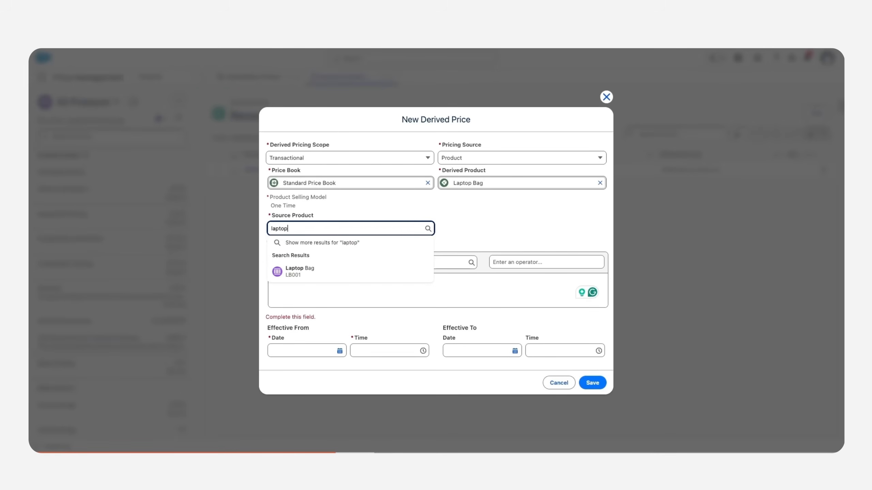
pyautogui.click(342, 271)
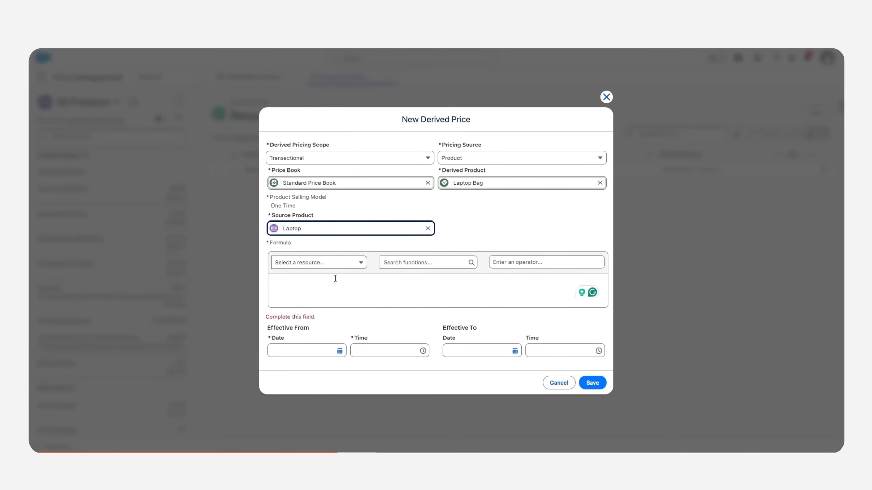
pyautogui.click(333, 280)
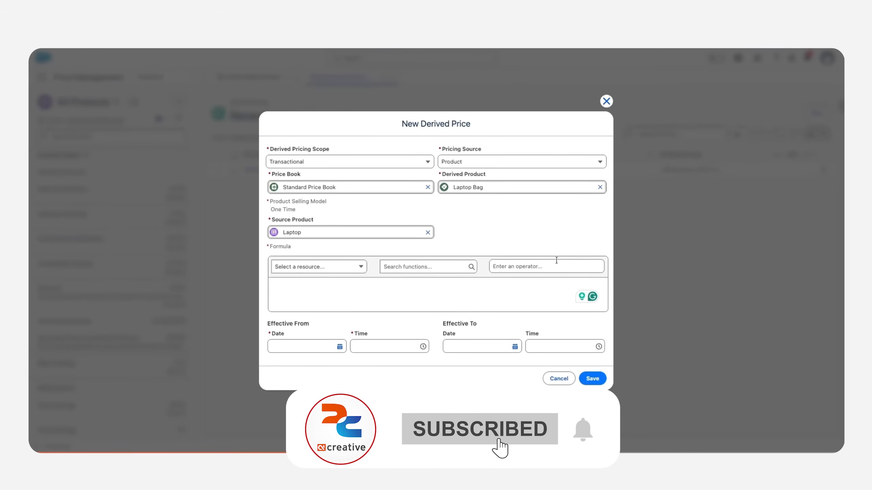
# - Look through the resources, functions and operators offered for the derived price formula
pyautogui.click(313, 267)
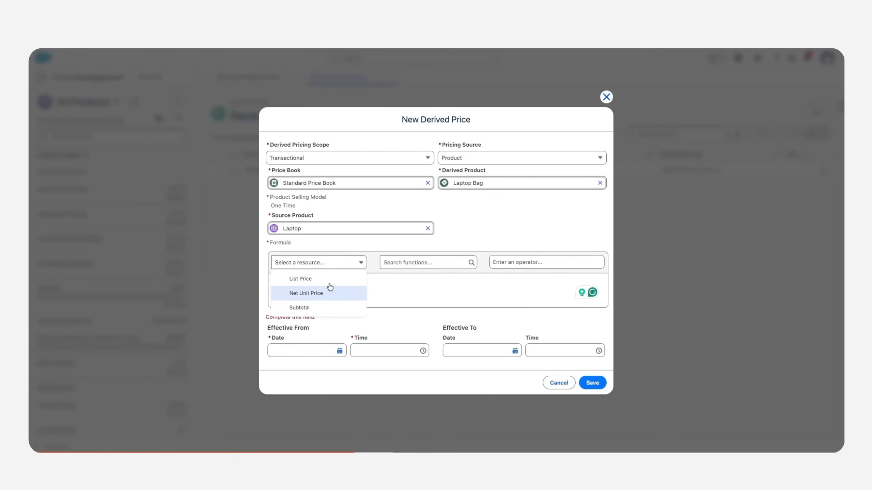
pyautogui.click(405, 263)
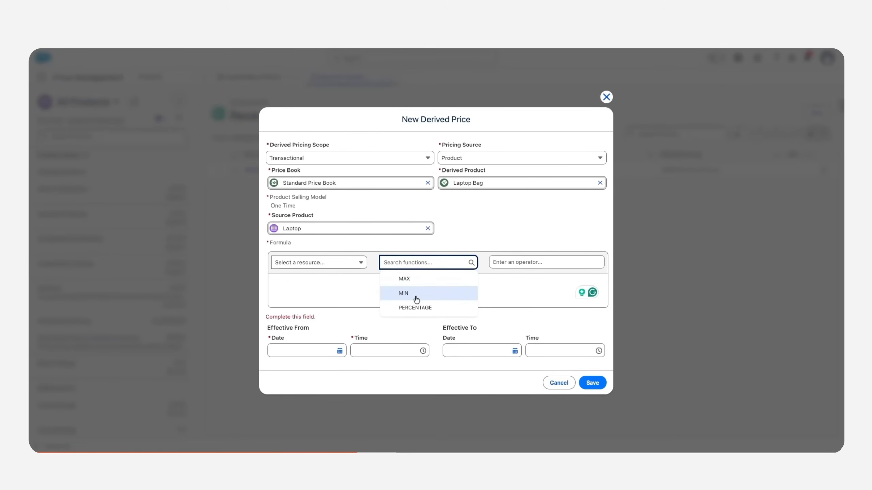
pyautogui.click(517, 264)
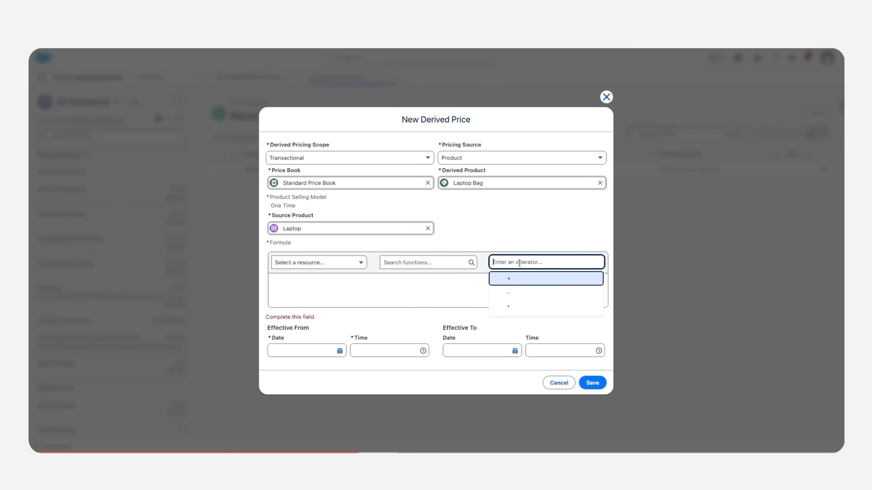
pyautogui.click(528, 295)
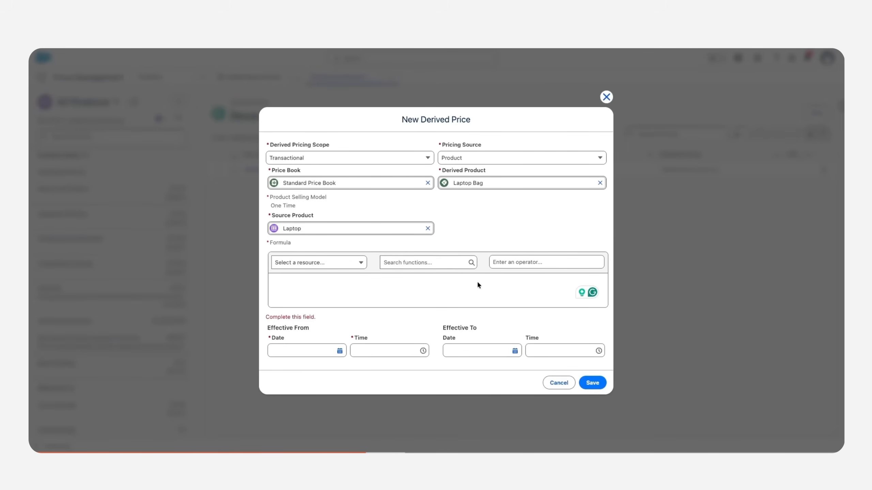
pyautogui.click(345, 265)
pyautogui.click(344, 265)
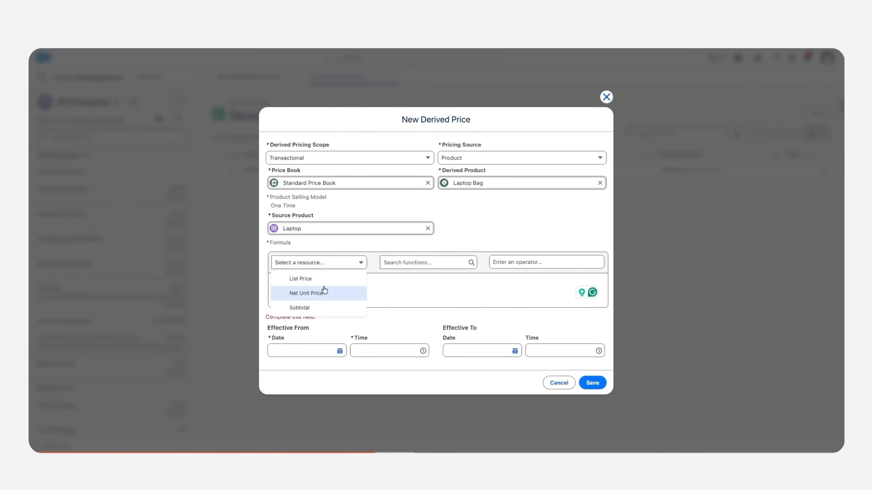
pyautogui.click(410, 259)
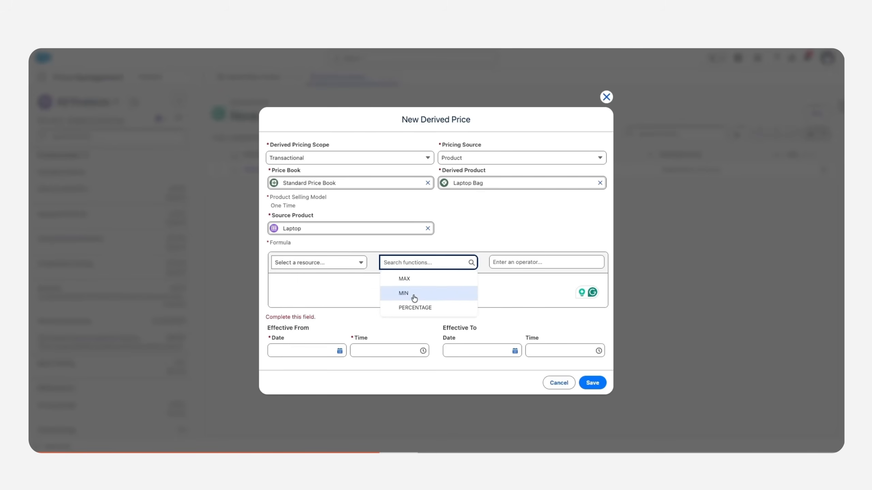
pyautogui.click(503, 262)
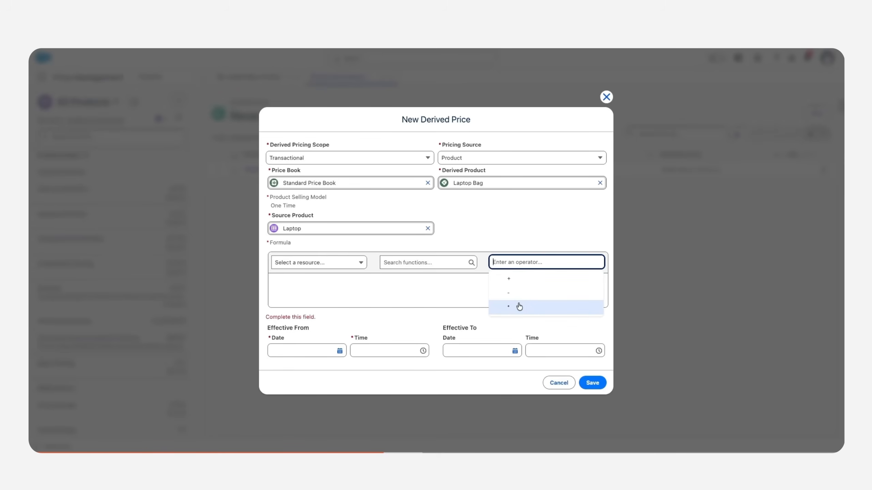
# - Build the derived price formula as ListPrice * 0.10
pyautogui.click(436, 279)
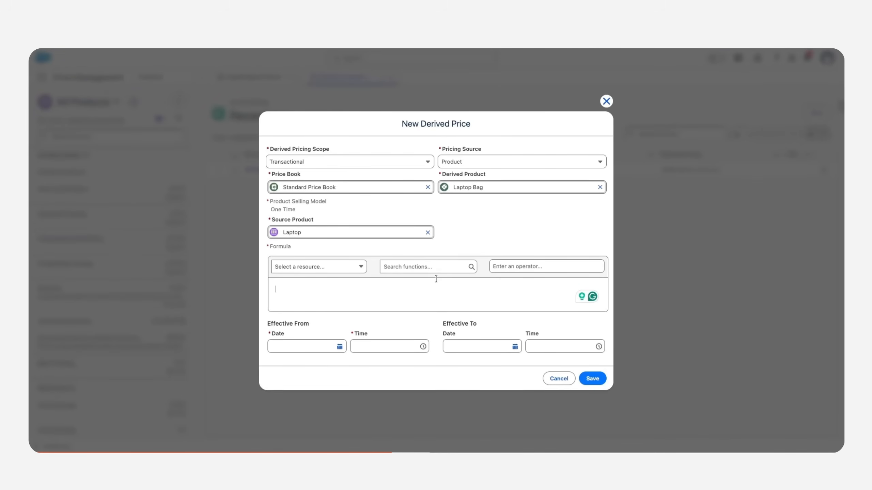
pyautogui.click(299, 269)
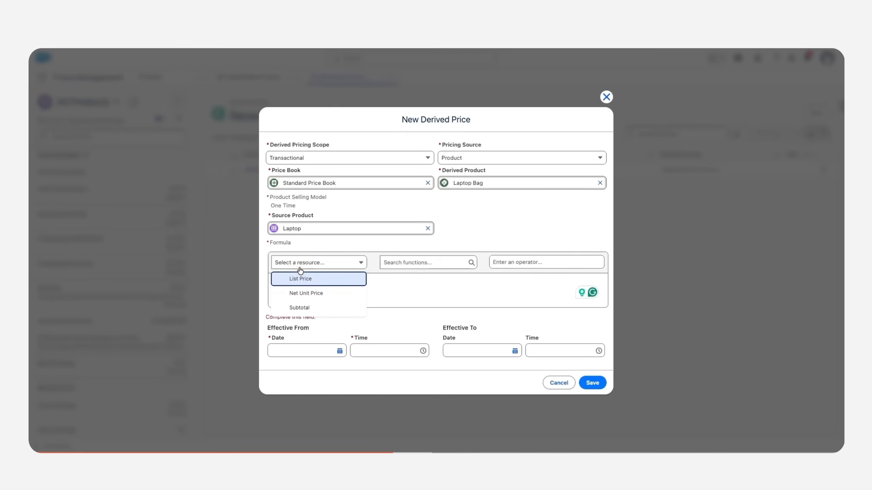
pyautogui.click(304, 279)
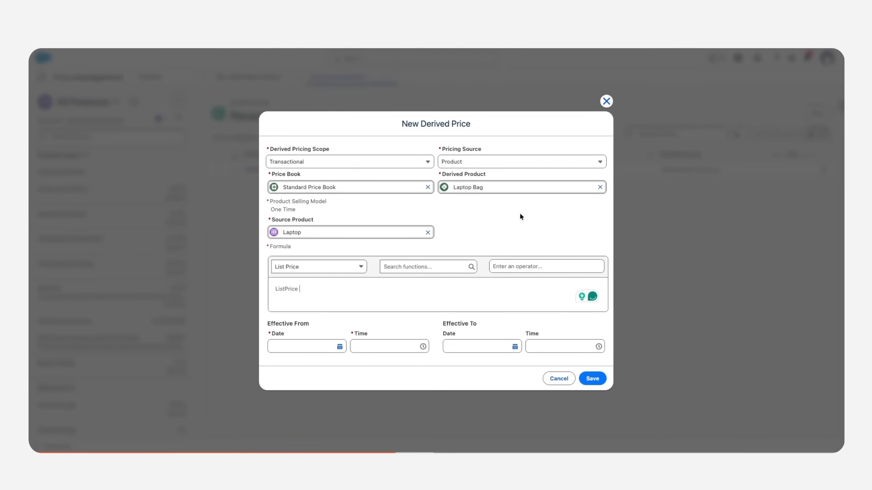
pyautogui.click(538, 266)
pyautogui.click(528, 317)
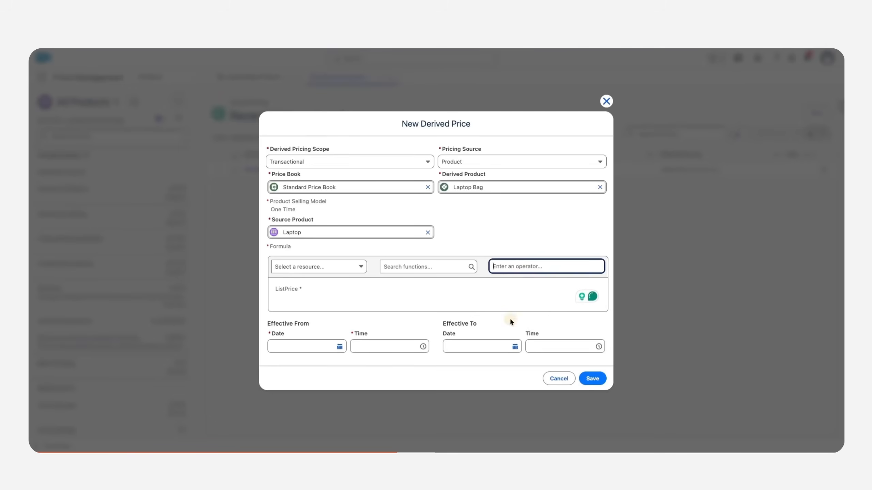
pyautogui.write('0.10')
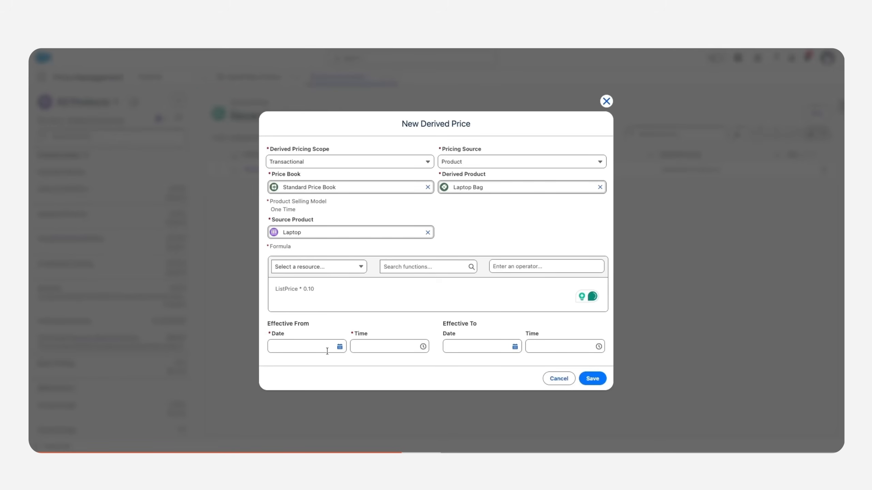
# - Set the derived price's Effective From date to Nov 21, 2025 and save the record
pyautogui.click(339, 349)
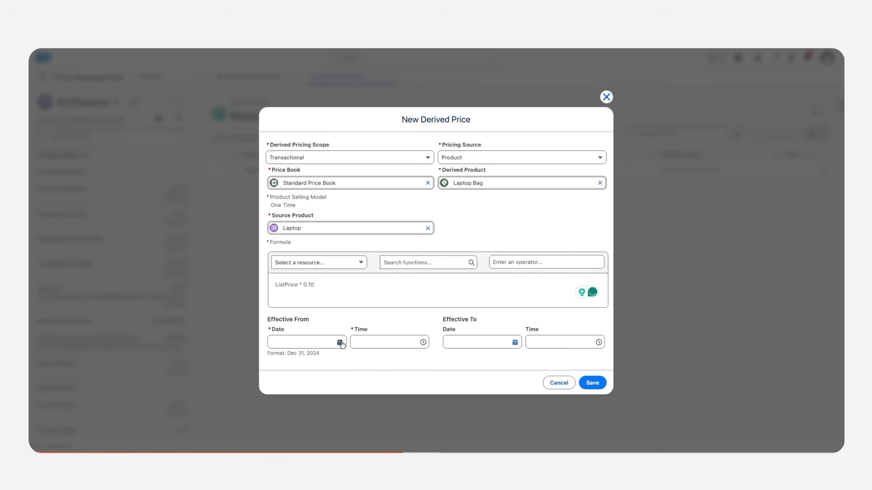
pyautogui.click(340, 347)
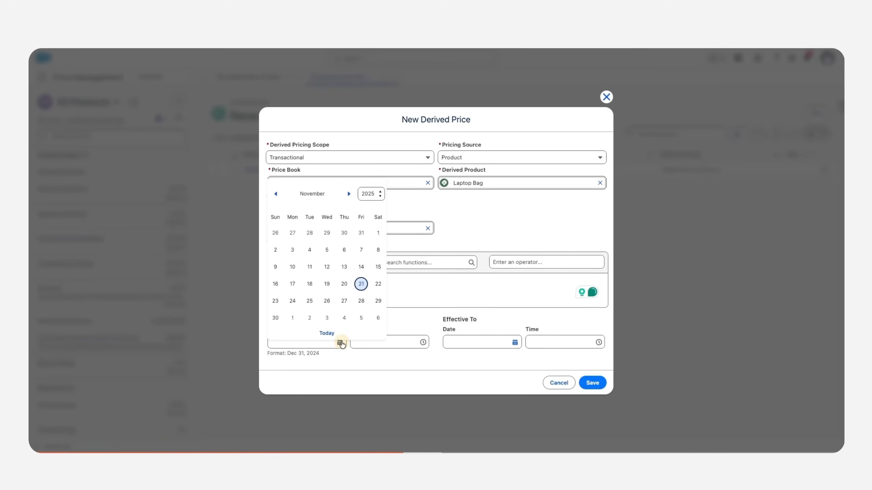
pyautogui.click(361, 285)
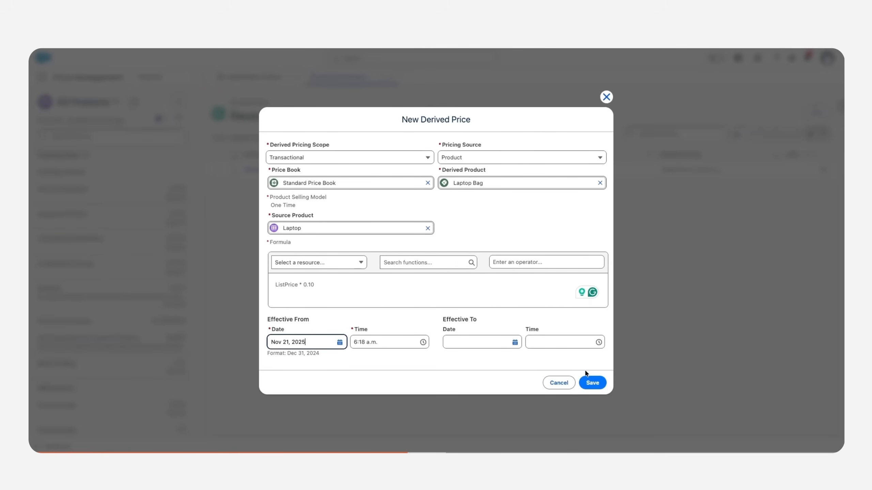
pyautogui.click(591, 382)
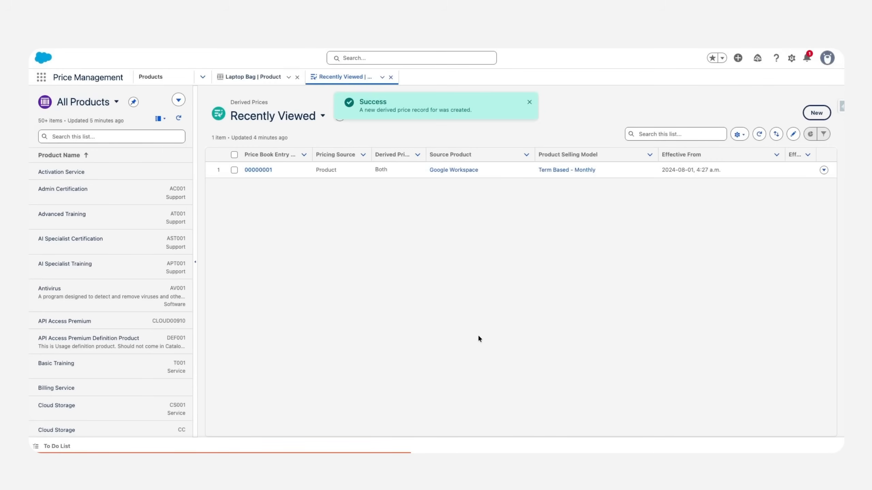
# - Switch the Derived Prices list to the All Derived Prices view
pyautogui.click(276, 119)
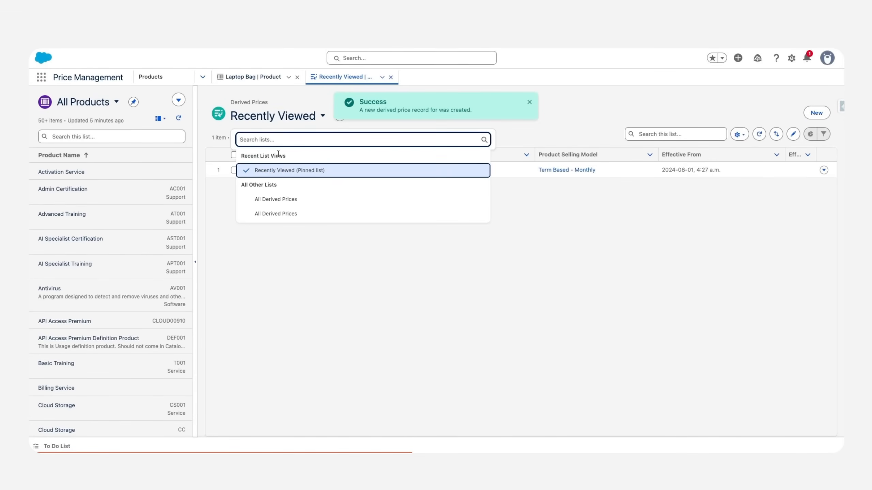
pyautogui.click(282, 200)
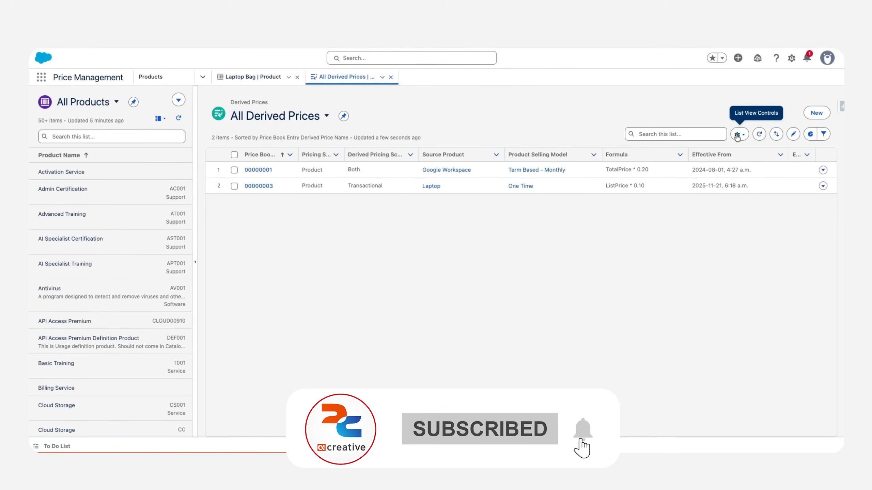
# - Open Salesforce Pricing Setup and sync all pricing data into the pricing tables
pyautogui.click(791, 58)
pyautogui.click(732, 94)
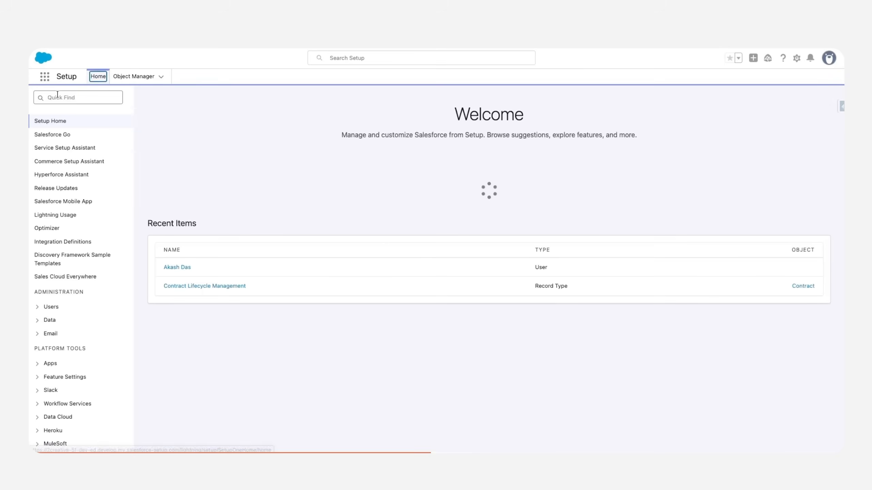
pyautogui.click(57, 94)
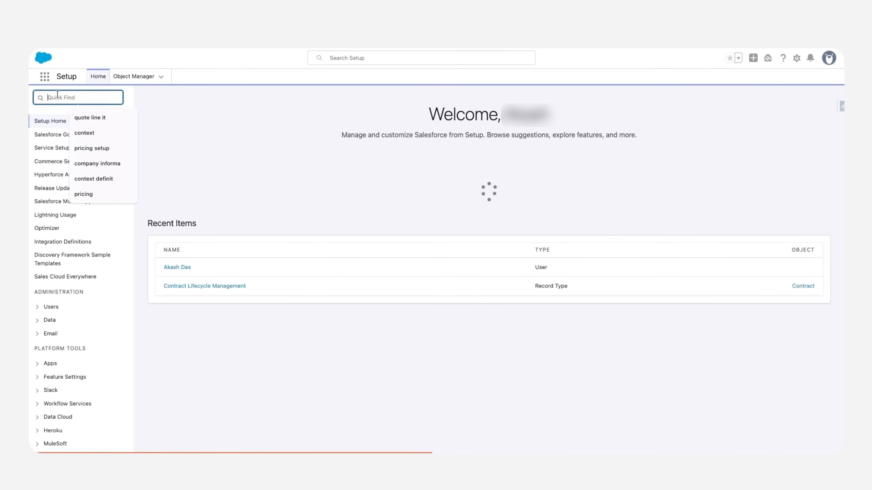
pyautogui.write('pricing')
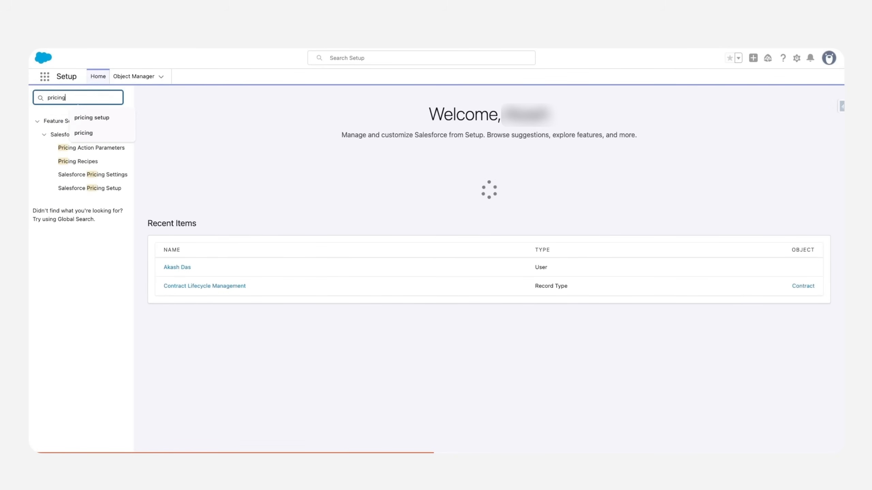
pyautogui.write(' se')
pyautogui.click(89, 161)
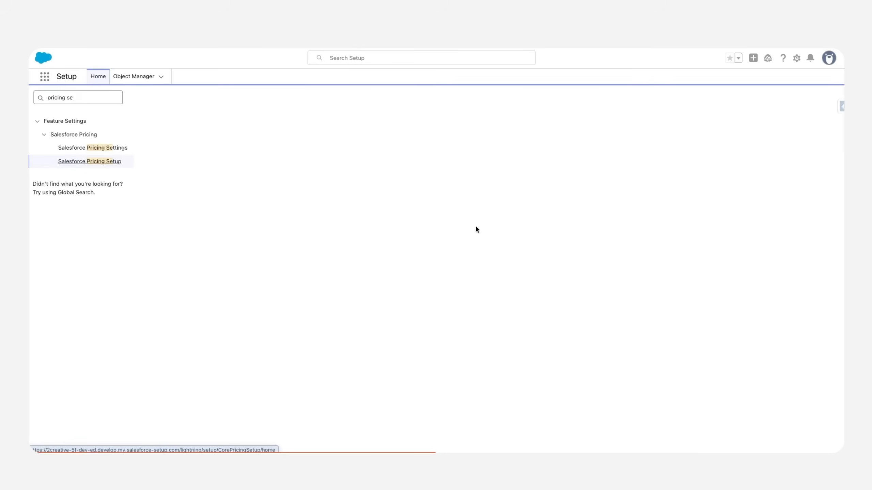
pyautogui.click(790, 206)
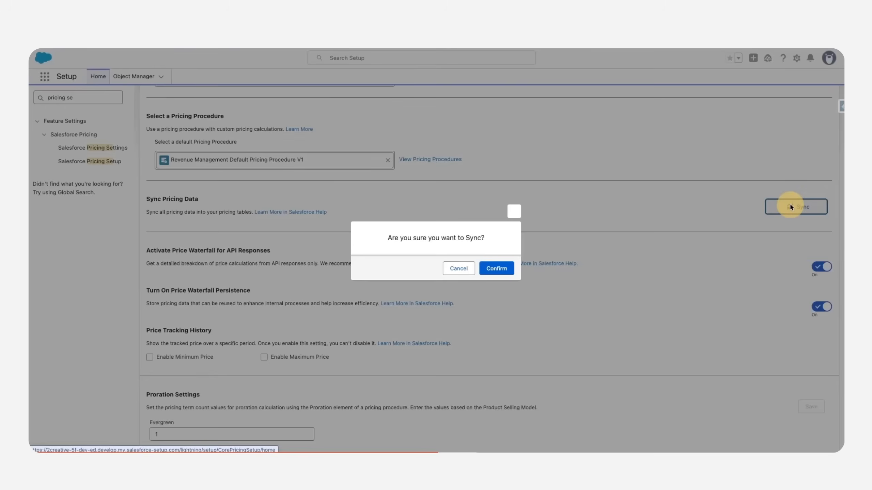
pyautogui.click(503, 269)
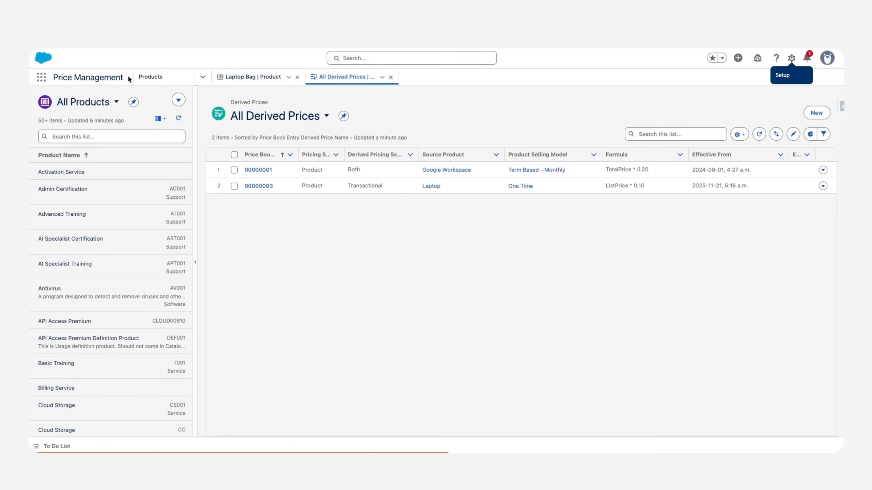
# - Return to Price Management and show the All Pricing Procedures list view
pyautogui.click(202, 77)
pyautogui.click(184, 187)
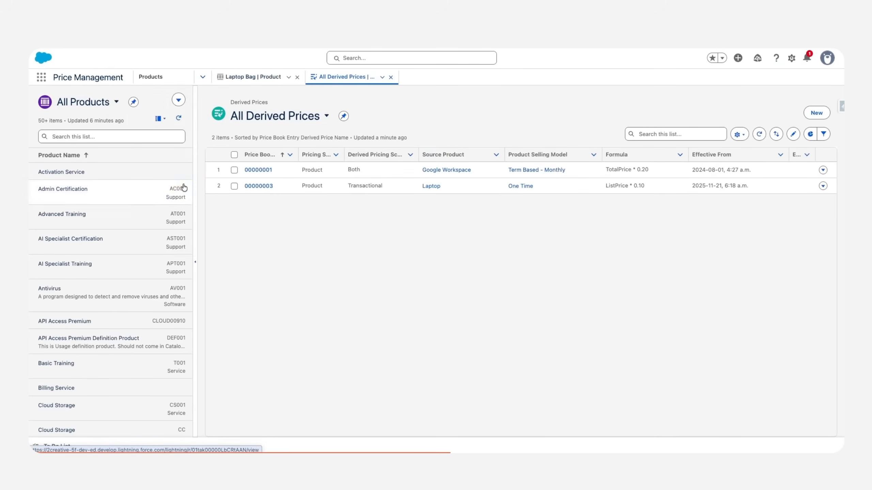
pyautogui.click(97, 127)
pyautogui.click(95, 188)
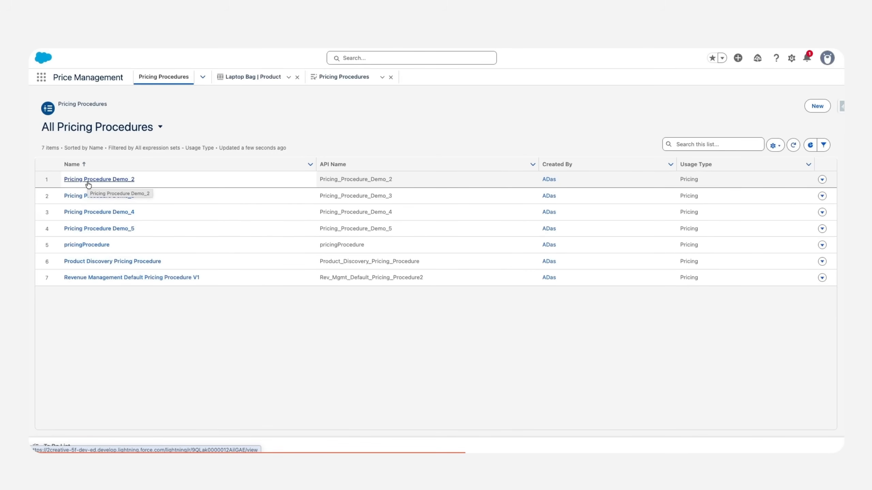
# - Look through the available Expression Set Templates in a separate tab and return to the pricing procedures list
pyautogui.click(41, 77)
pyautogui.write('expres')
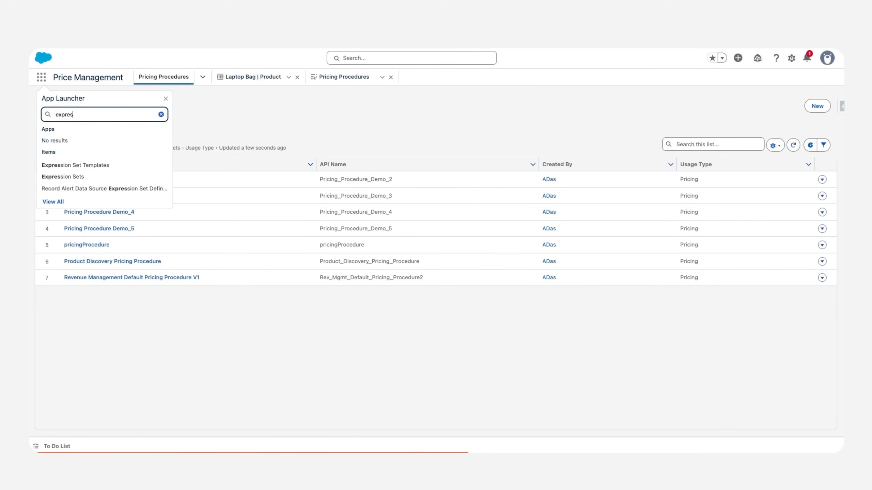
pyautogui.rightClick(77, 164)
pyautogui.click(98, 170)
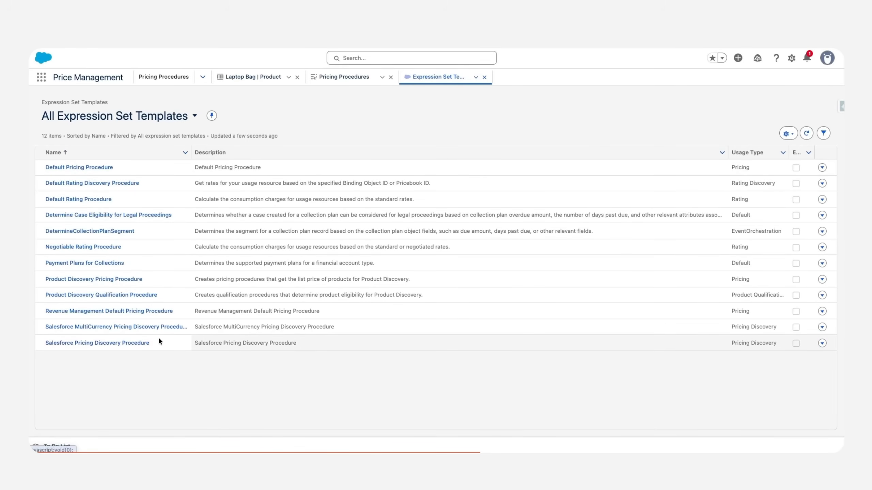
pyautogui.moveTo(168, 49)
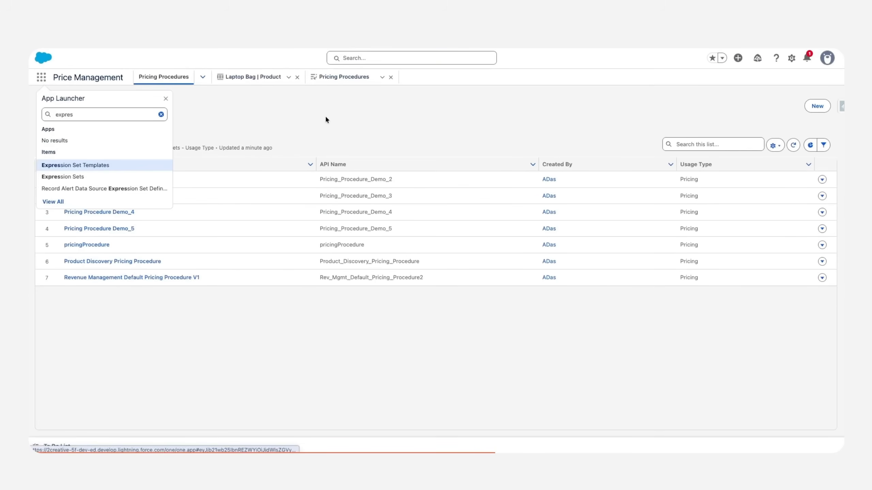
pyautogui.click(325, 117)
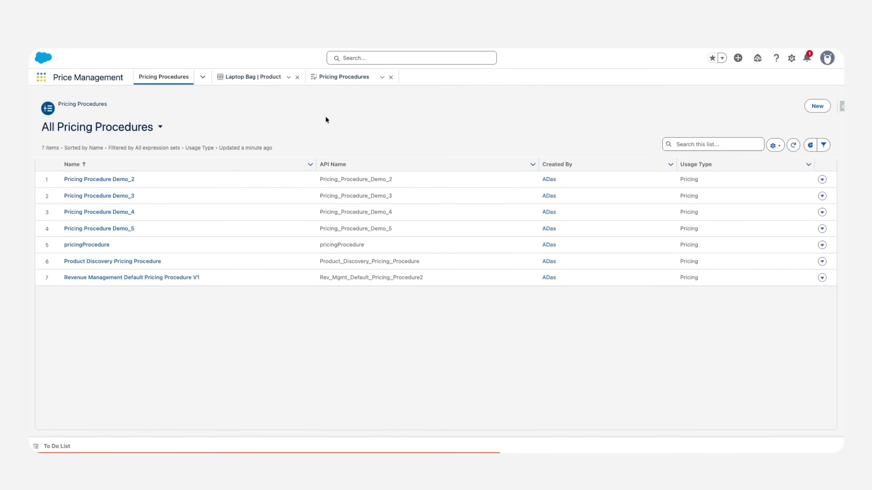
# - Open the Pricing Procedure Demo_2 record and open its version V1 in the procedure builder
pyautogui.click(113, 181)
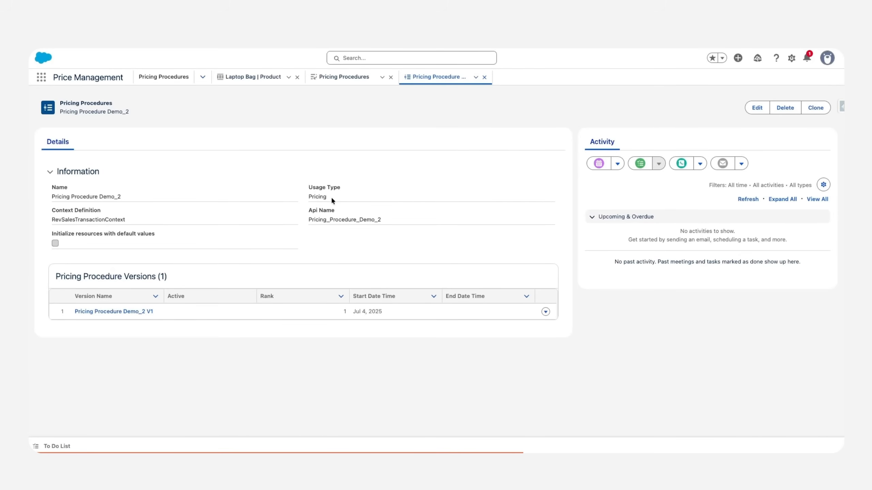
pyautogui.moveTo(51, 213); pyautogui.dragTo(149, 224)
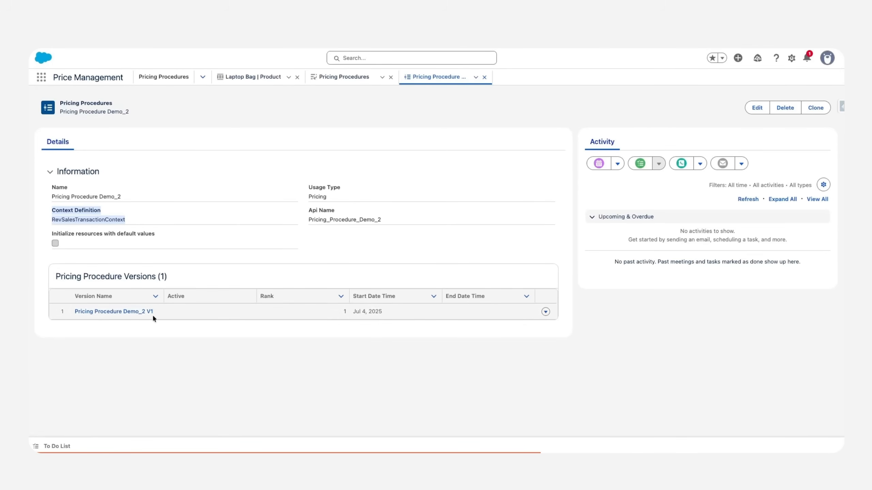
pyautogui.rightClick(139, 312)
pyautogui.click(173, 263)
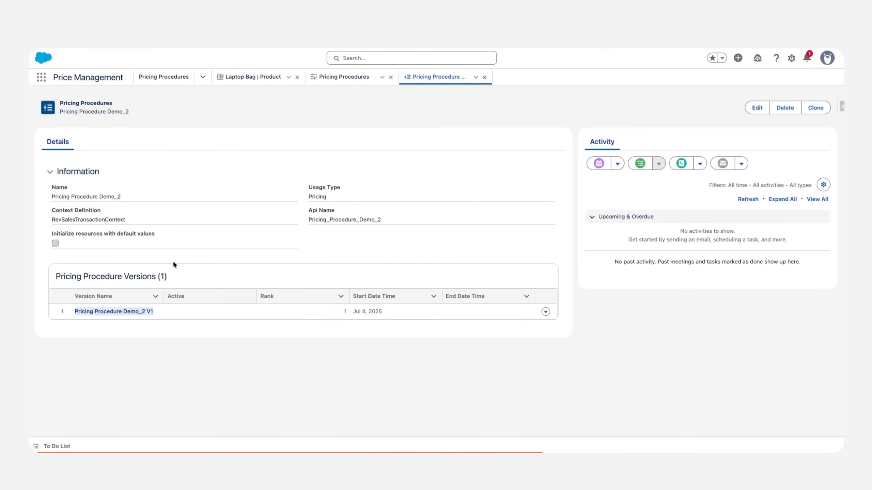
pyautogui.moveTo(213, 49)
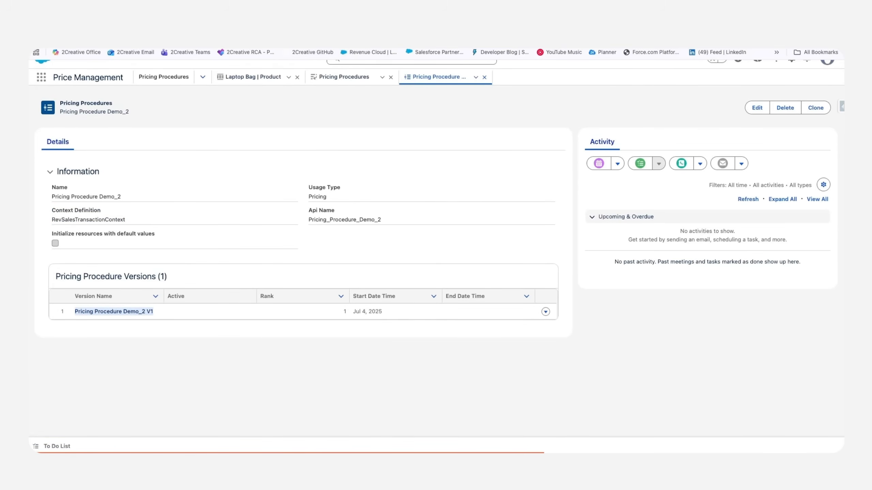
pyautogui.hotkey('ctrl', 'Tab')
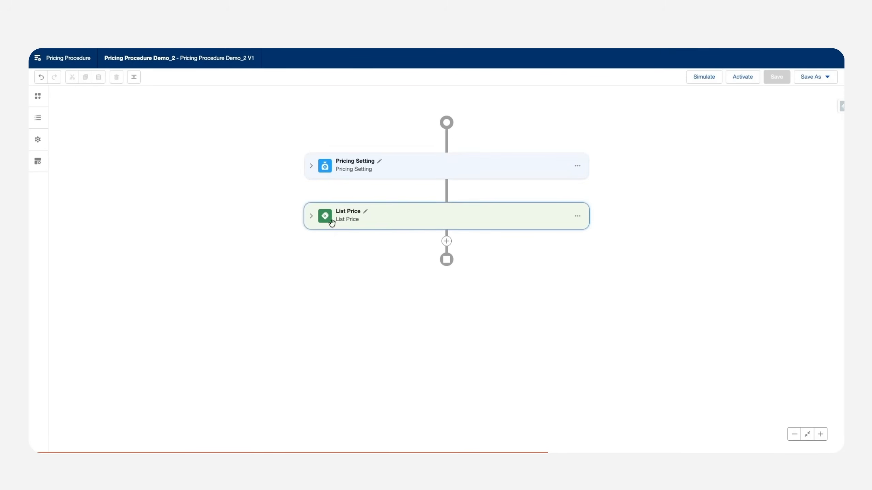
# - Map the Pricing Setting element's Is Derived input variable to DerivedPricingAttribute
pyautogui.click(350, 170)
pyautogui.click(366, 197)
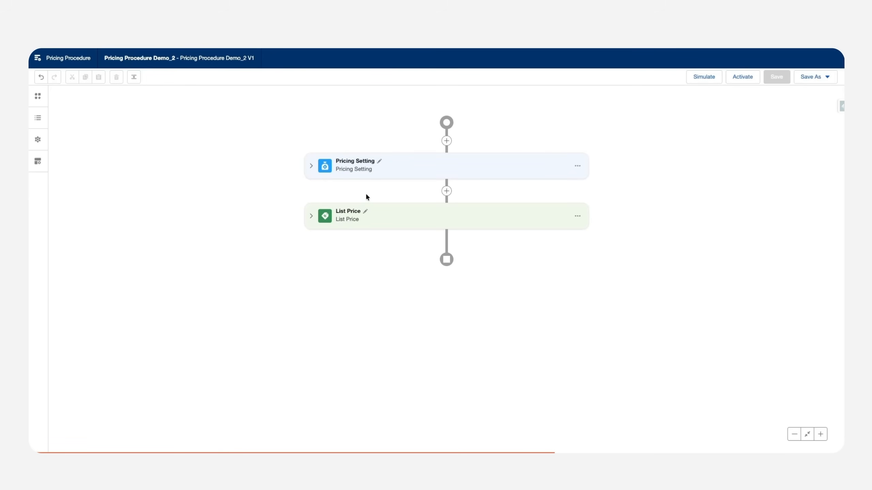
pyautogui.click(311, 166)
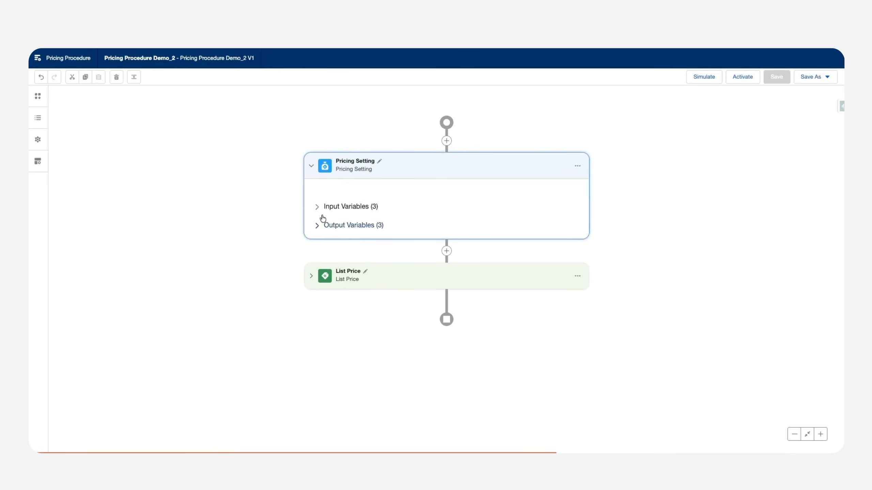
pyautogui.click(317, 206)
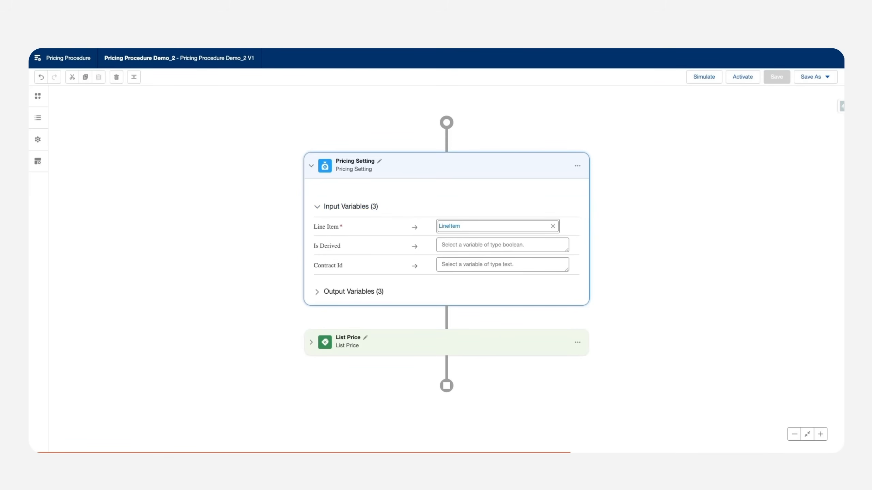
pyautogui.click(465, 244)
pyautogui.write('DerivedPricingAttribute')
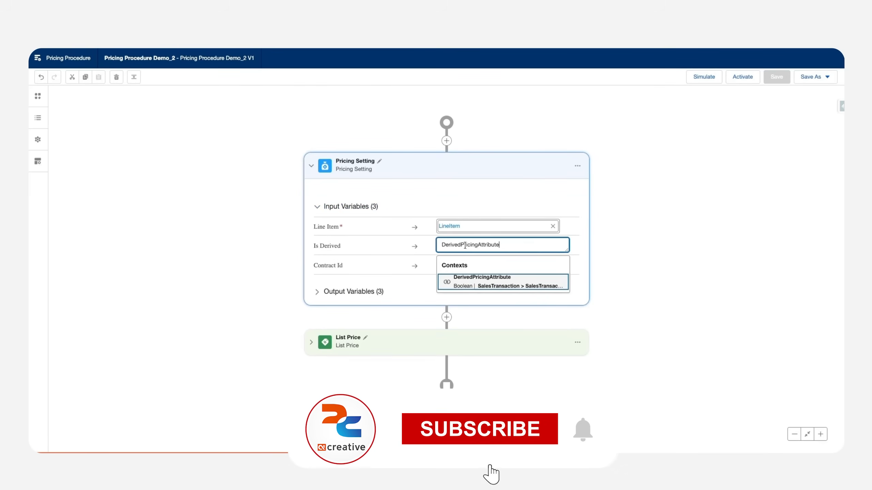
pyautogui.click(494, 281)
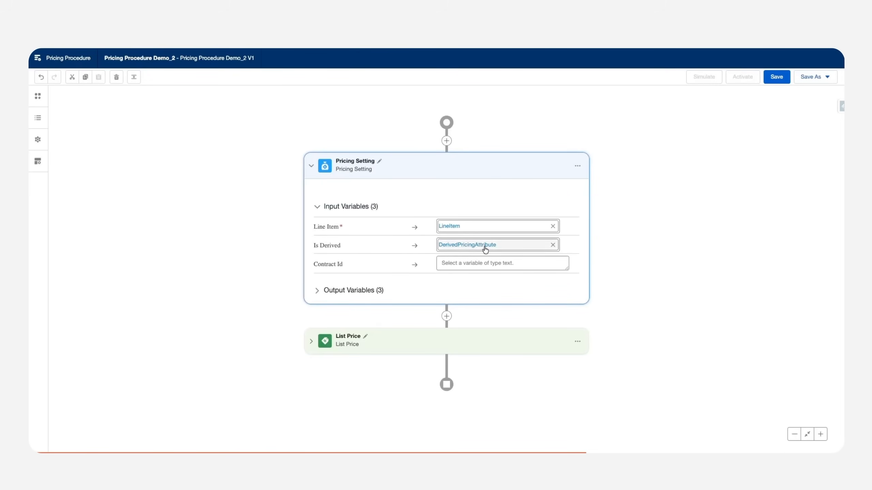
pyautogui.click(318, 207)
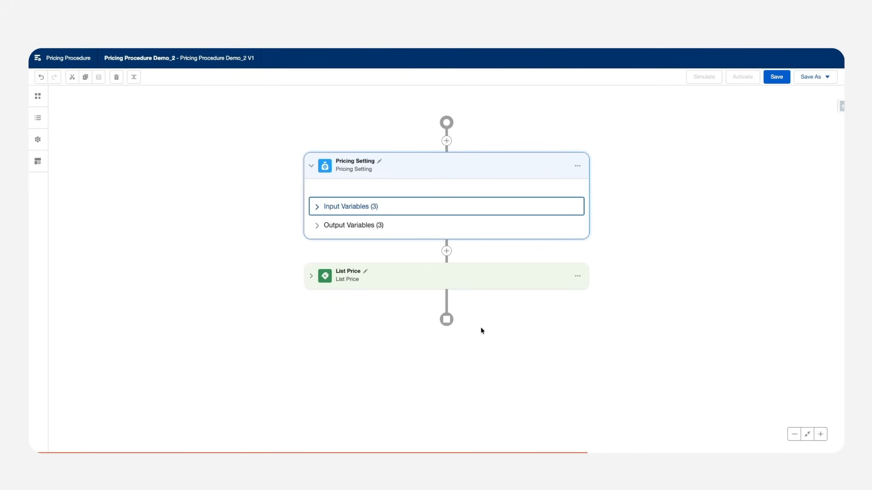
# - Add a Derived Price element after the List Price element in the pricing procedure
pyautogui.click(447, 301)
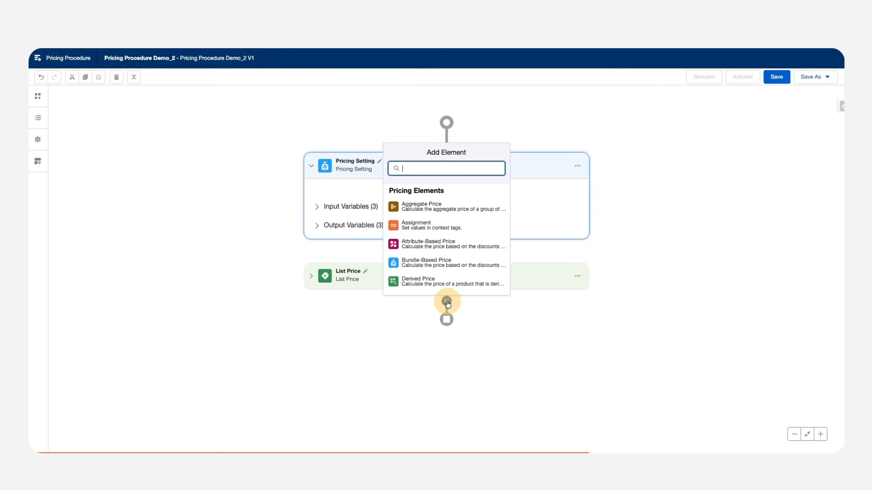
pyautogui.scroll(-3, 437, 248)
pyautogui.click(429, 231)
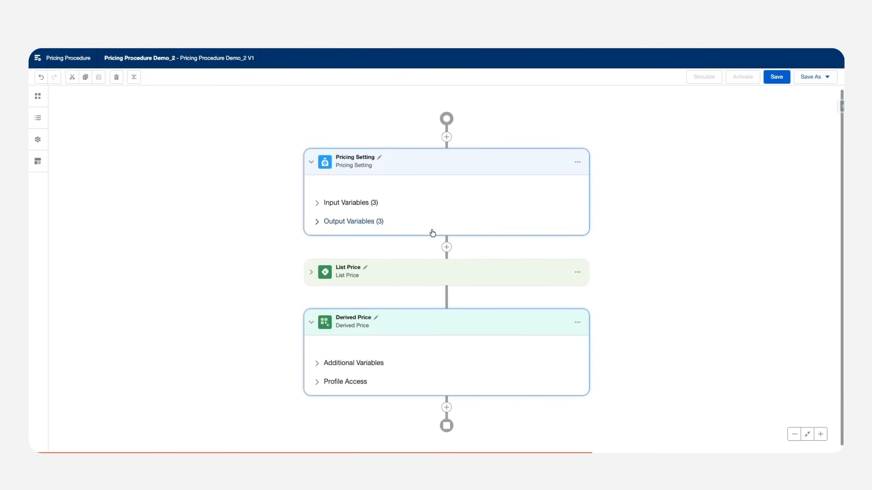
# - Replace the List Price element's lookup table with Price Book Entries V2
pyautogui.click(311, 273)
pyautogui.scroll(-3, 421, 316)
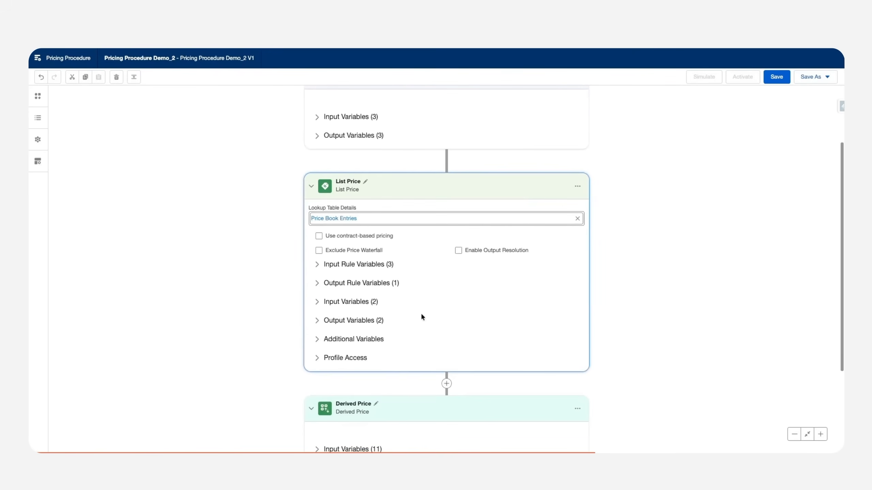
pyautogui.click(577, 219)
pyautogui.click(343, 218)
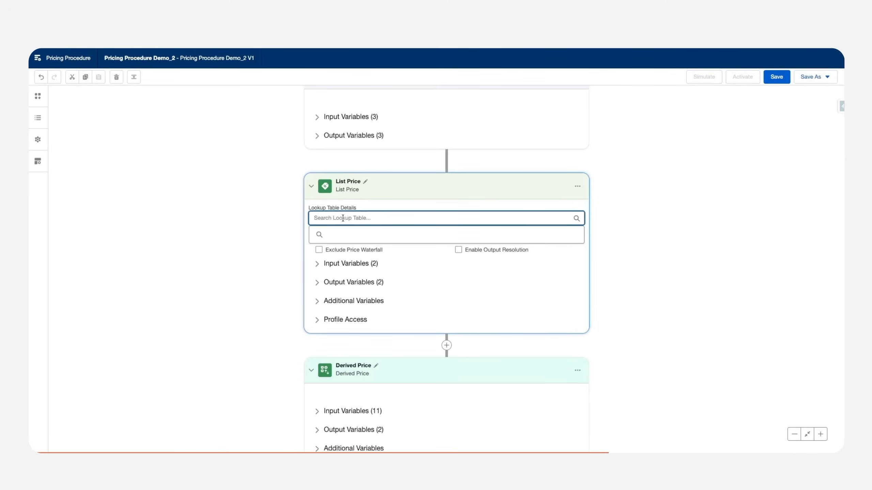
pyautogui.write('Price book')
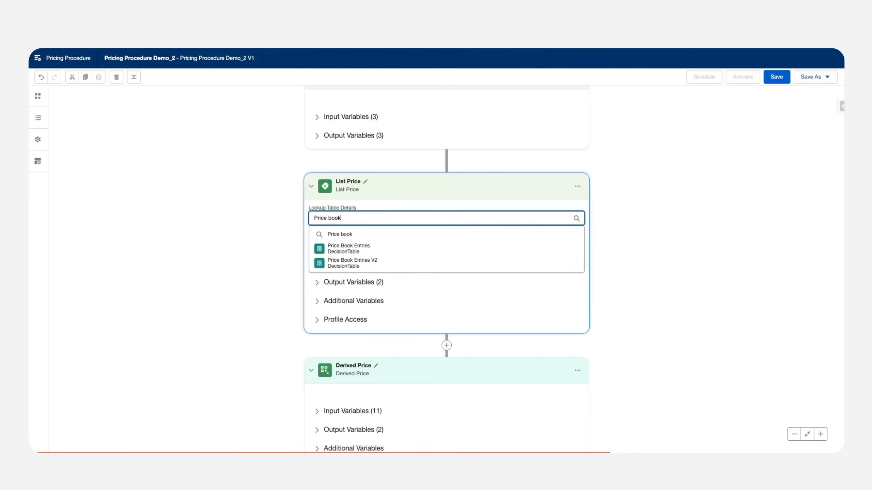
pyautogui.click(348, 261)
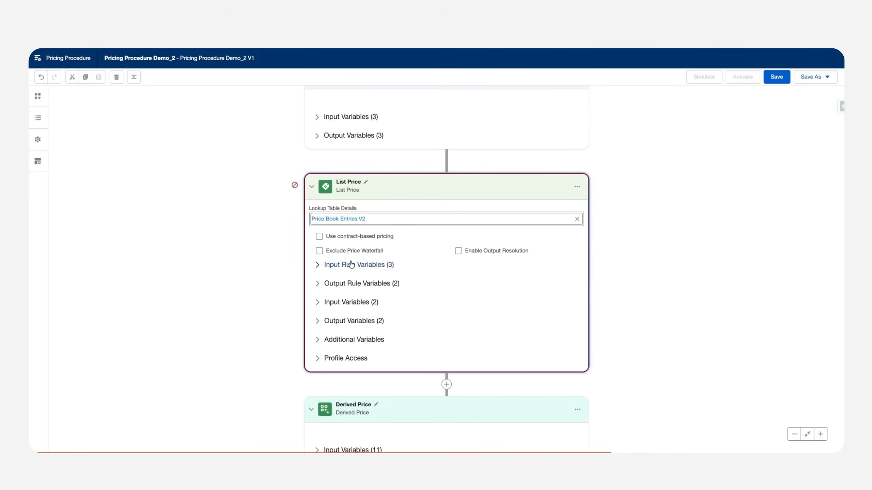
# - Map List Price's input rule variables: Product to Product, Price Book to PriceBooks, and Product Selling Model to ProductSellingModel
pyautogui.click(317, 265)
pyautogui.scroll(-2, 428, 285)
pyautogui.click(453, 240)
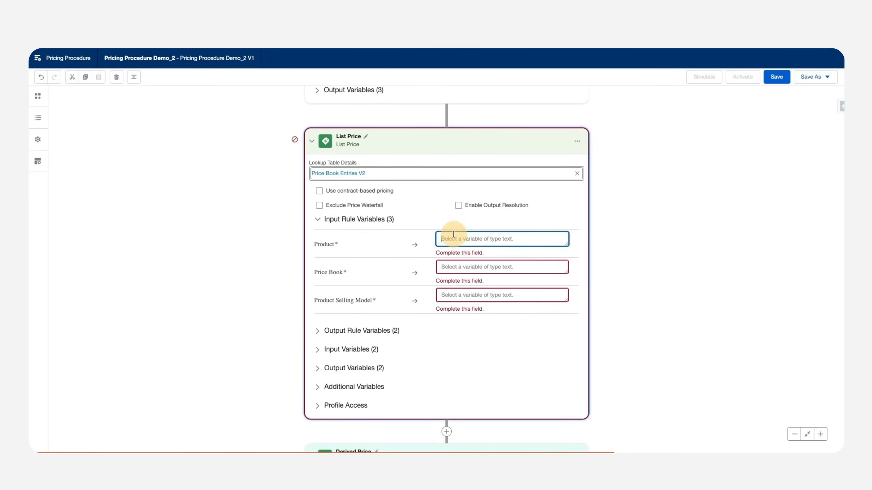
pyautogui.write('produc')
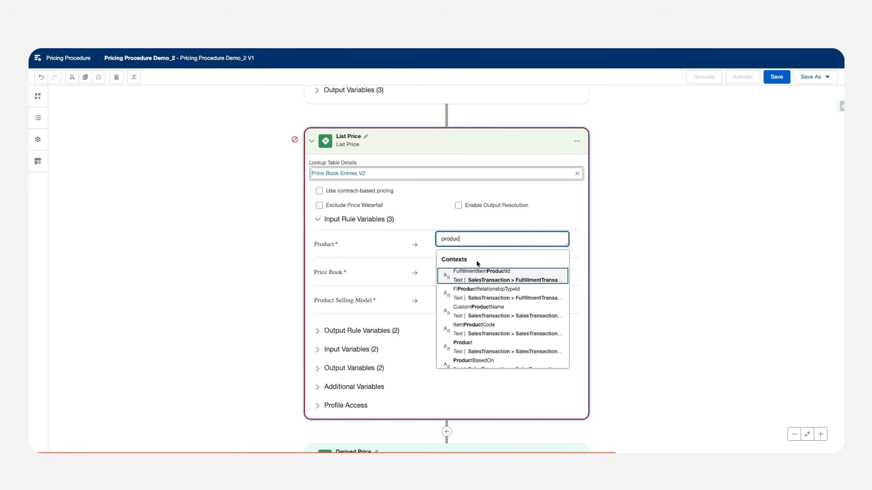
pyautogui.click(484, 353)
pyautogui.click(469, 260)
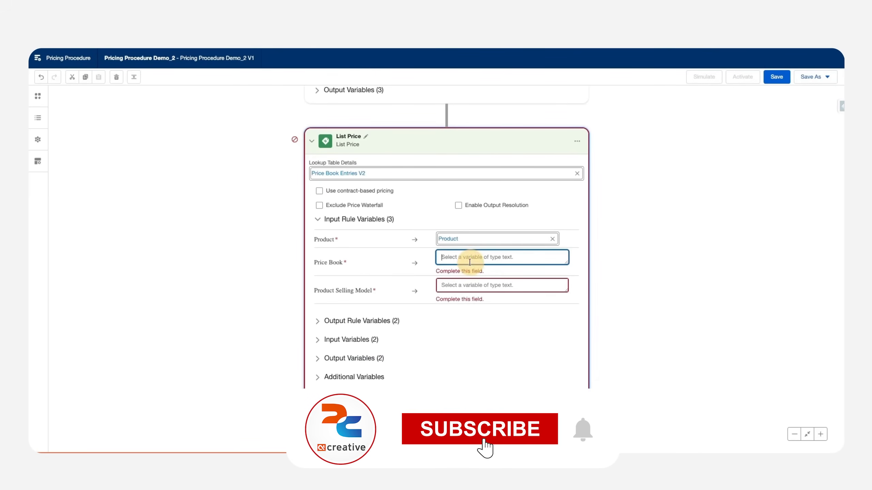
pyautogui.write('PriceBoo')
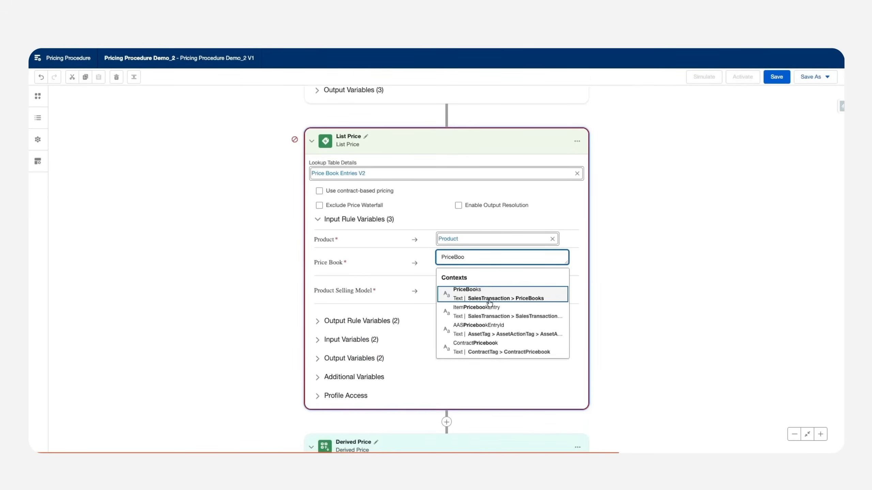
pyautogui.click(489, 298)
pyautogui.click(475, 277)
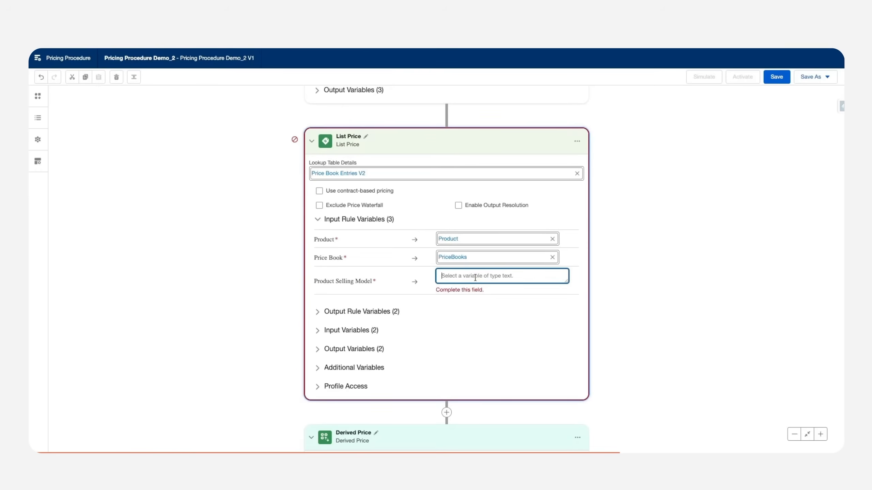
pyautogui.write('Prod')
pyautogui.click(492, 311)
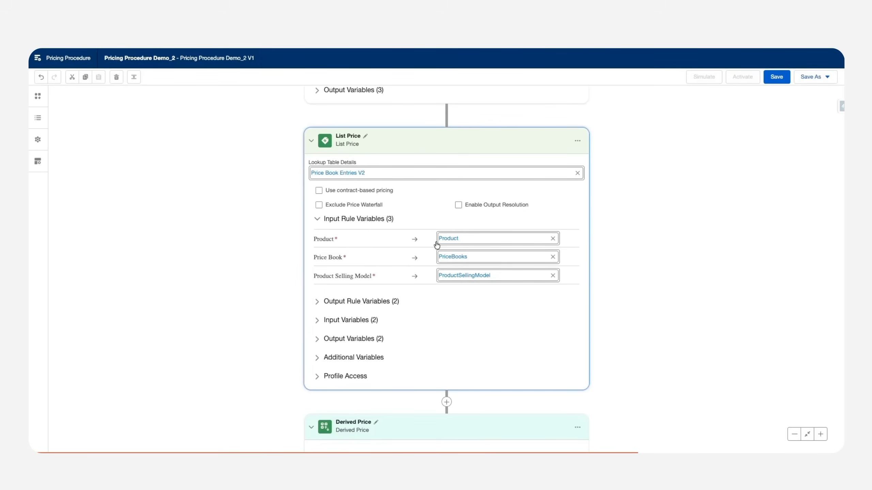
# - Map List Price's output rule variables: Price Book Entry ID to ItemPricebookEntry and Is Derived to DerivedPricingAttribute
pyautogui.click(355, 302)
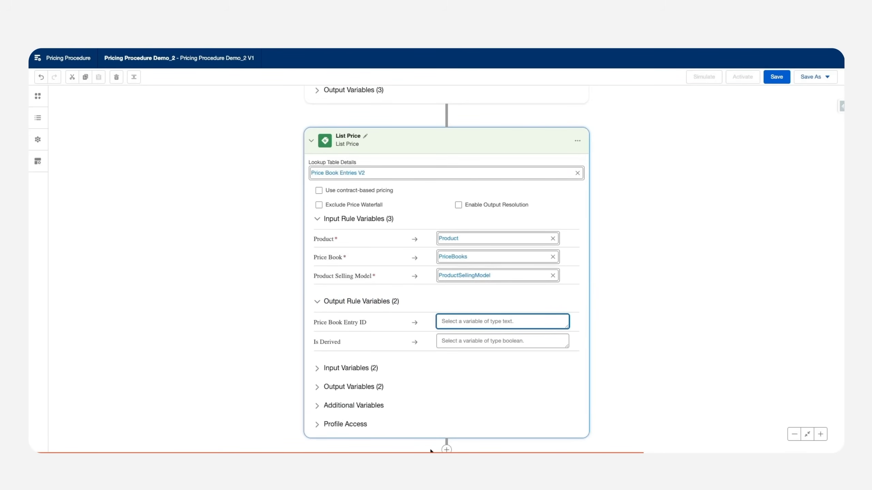
pyautogui.write('Item')
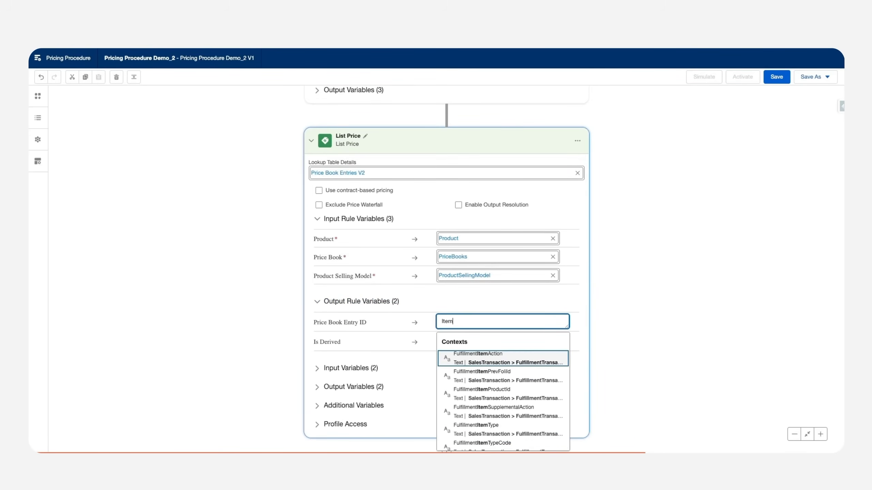
pyautogui.write('Pri')
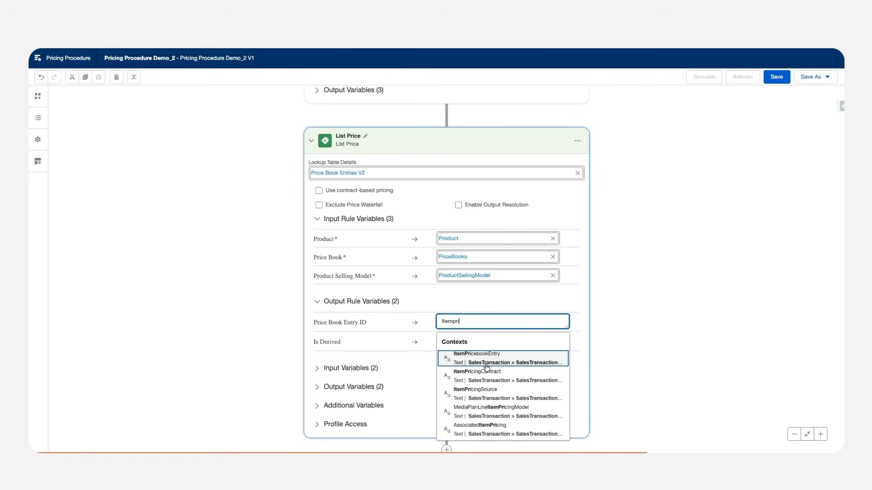
pyautogui.click(488, 363)
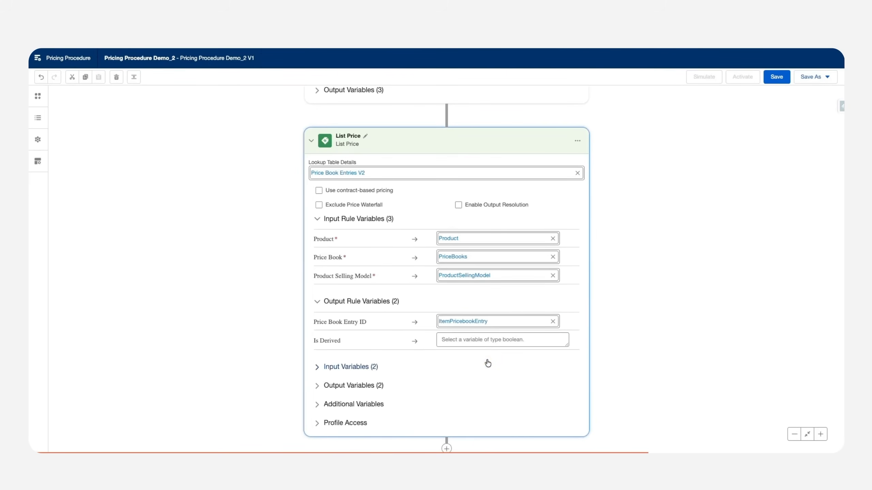
pyautogui.scroll(-1, 488, 363)
pyautogui.click(470, 314)
pyautogui.write('Derive')
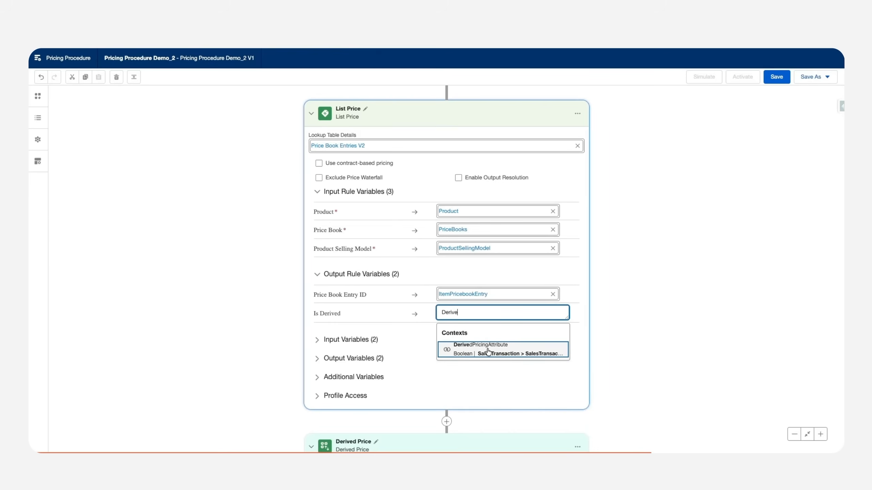
pyautogui.click(488, 350)
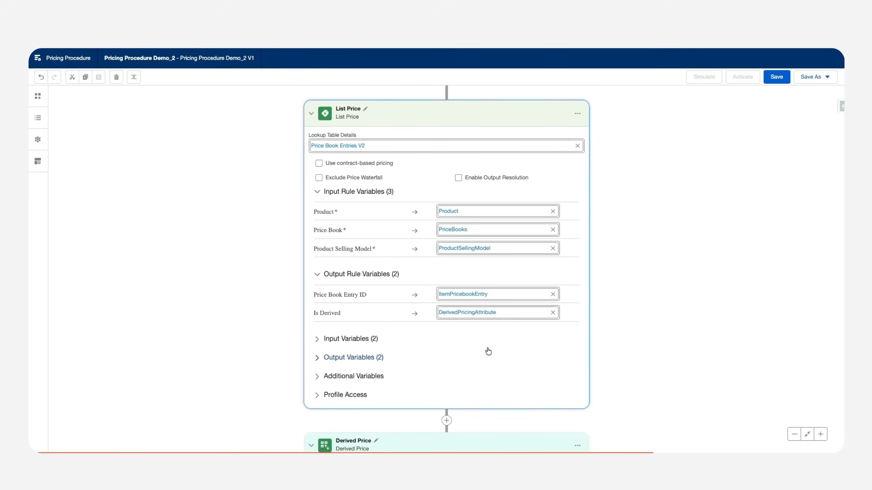
# - Map the Derived Price element's input variables Quantity to LineItemQuantity and Contributing Net Unit Price to ContributorUnitPrice
pyautogui.scroll(-2, 487, 351)
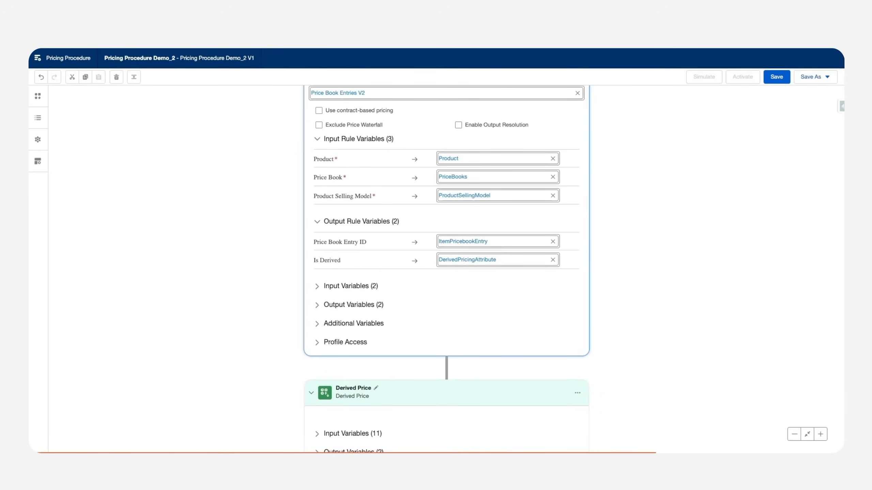
pyautogui.scroll(-4, 448, 318)
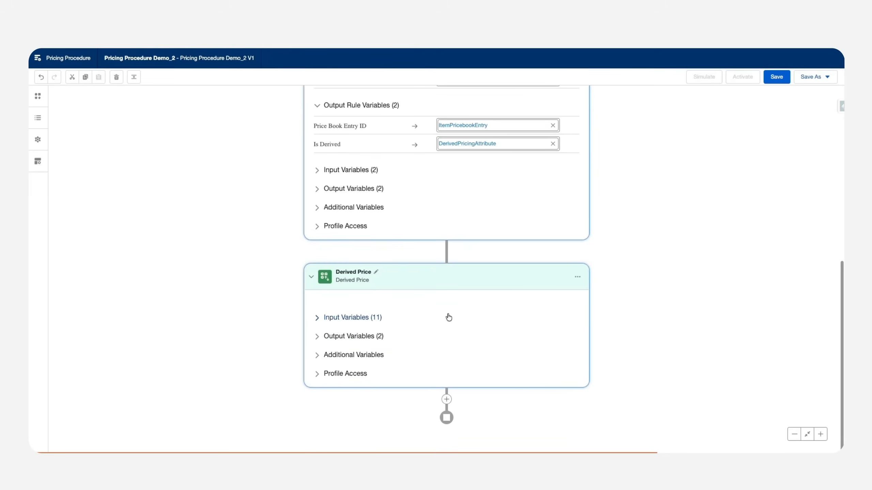
pyautogui.click(328, 324)
pyautogui.scroll(-5, 446, 319)
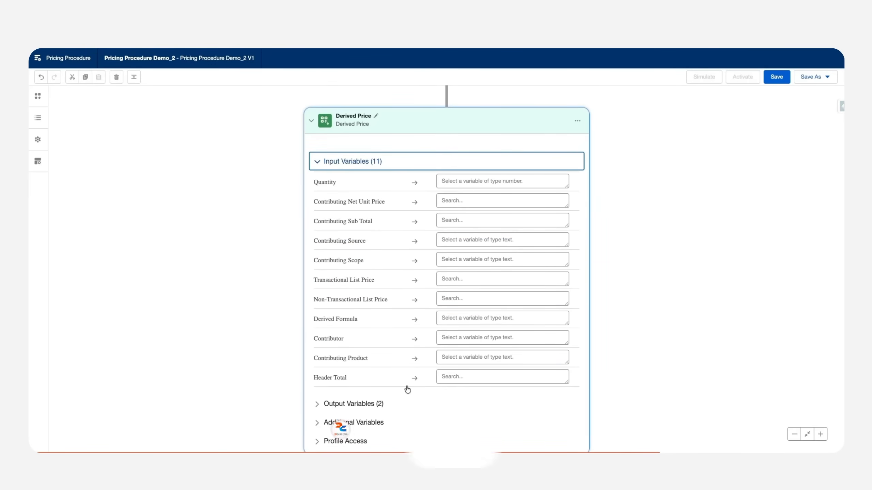
pyautogui.click(482, 179)
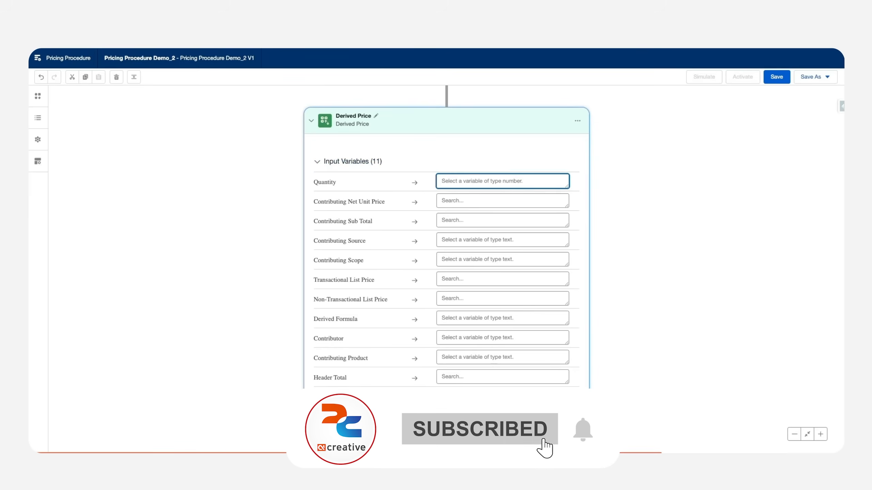
pyautogui.write('Line')
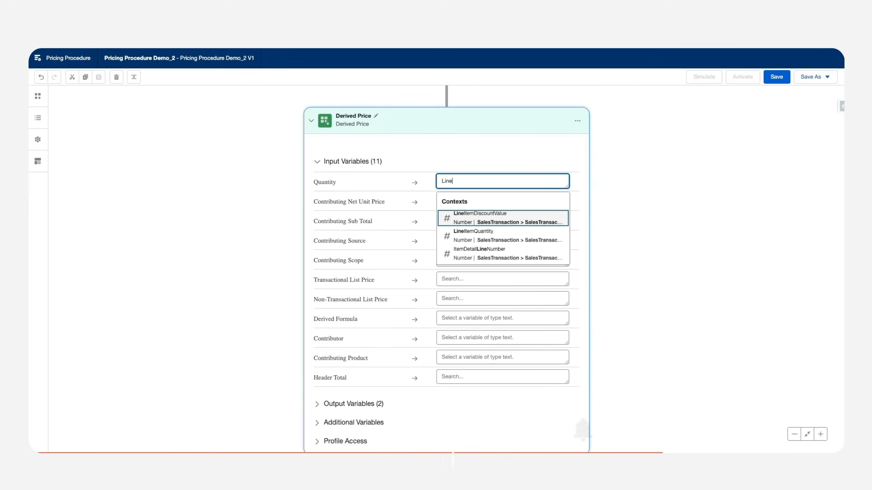
pyautogui.click(487, 233)
pyautogui.click(465, 199)
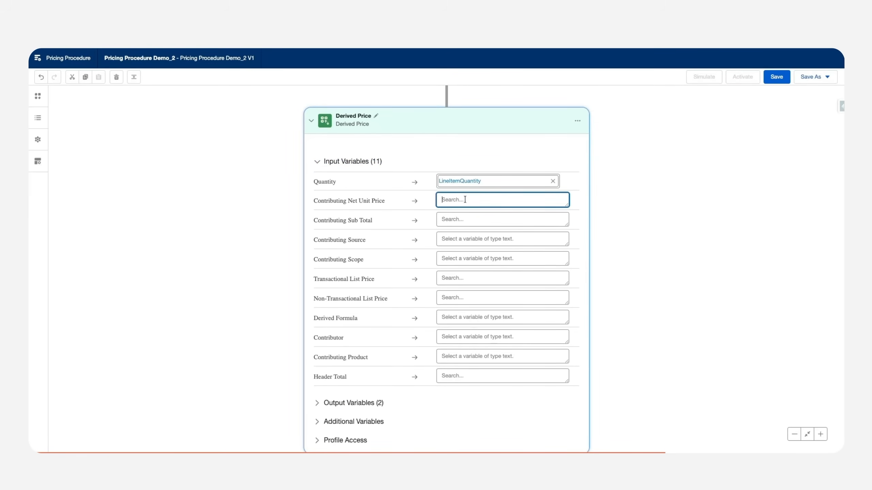
pyautogui.write('Contribut')
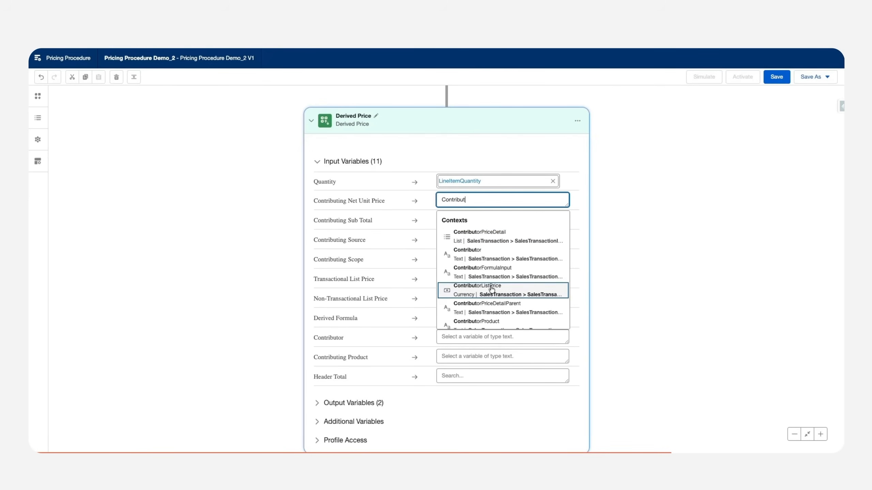
pyautogui.scroll(-3, 494, 271)
pyautogui.click(496, 319)
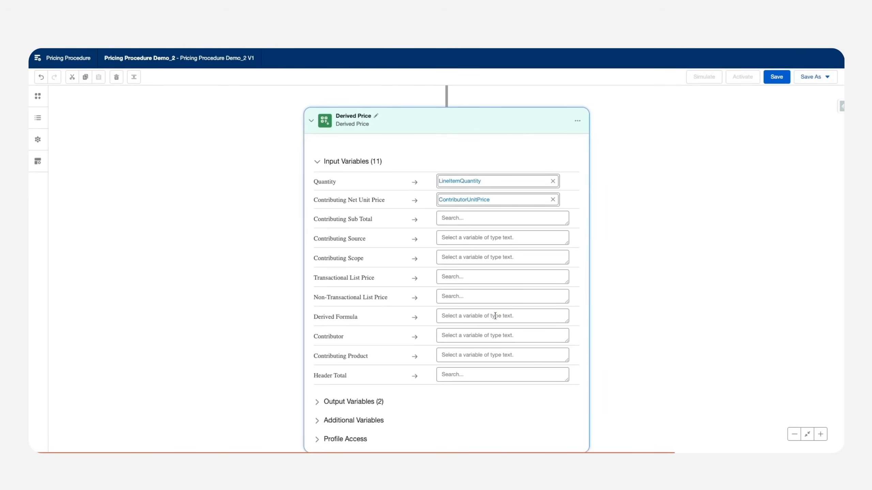
# - Map the Derived Price element's Contributing Sub Total input variable to ContributorTotalPrice
pyautogui.click(474, 218)
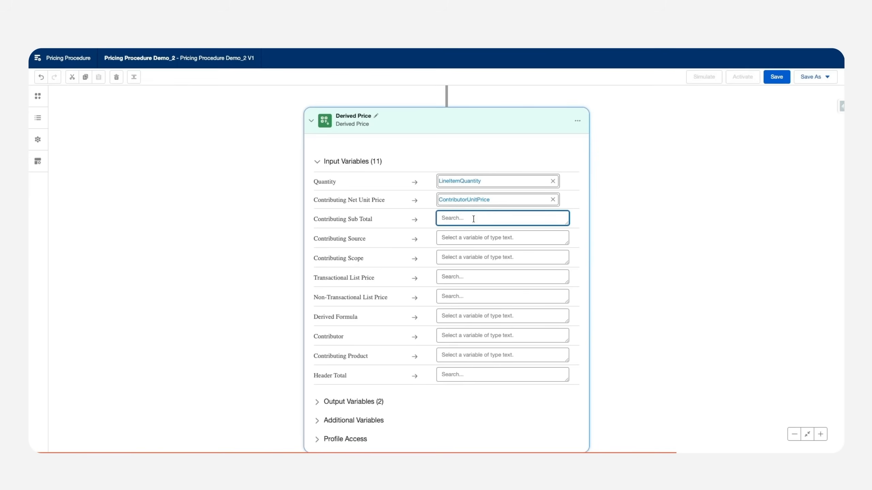
pyautogui.write('Con')
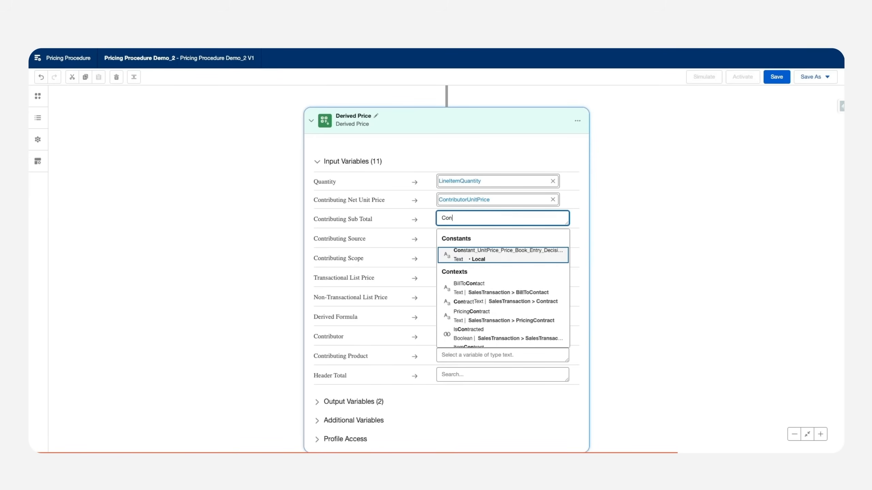
pyautogui.write('tributor')
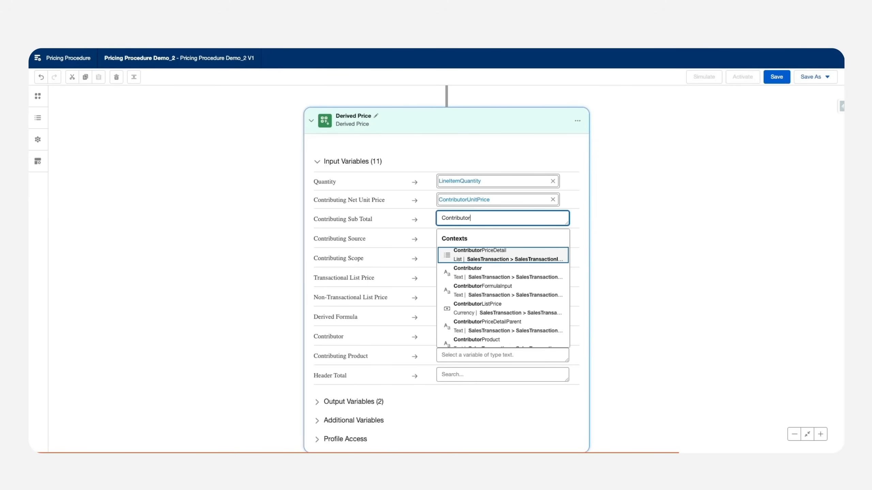
pyautogui.scroll(-1, 499, 320)
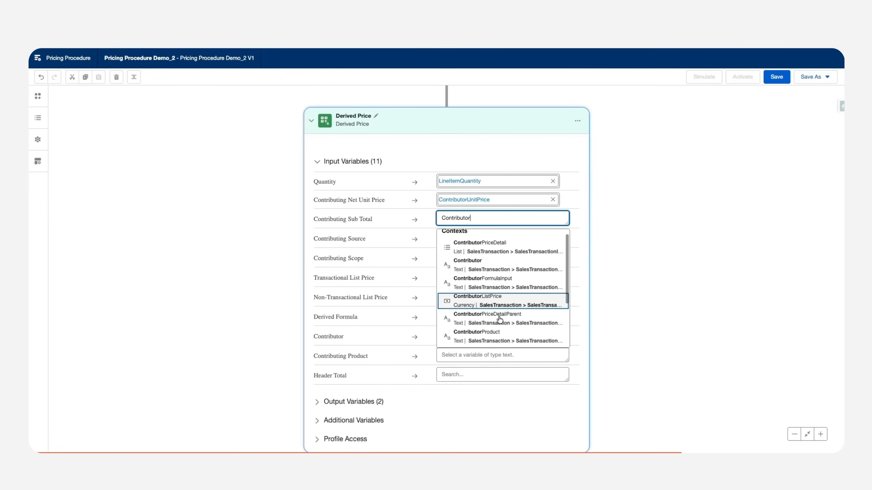
pyautogui.scroll(-5, 499, 320)
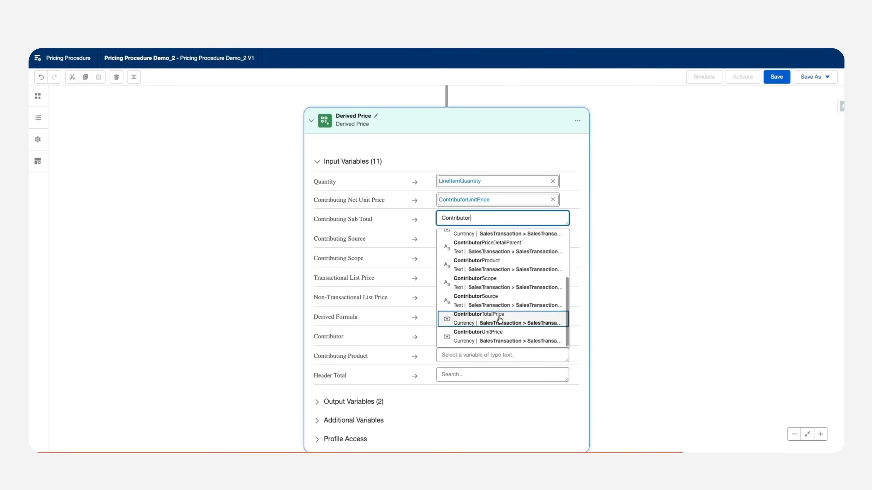
pyautogui.click(499, 319)
# - Map Derived Price's Contributing Source input variable to ContributorSource and Contributing Scope to ContributorScope
pyautogui.click(471, 226)
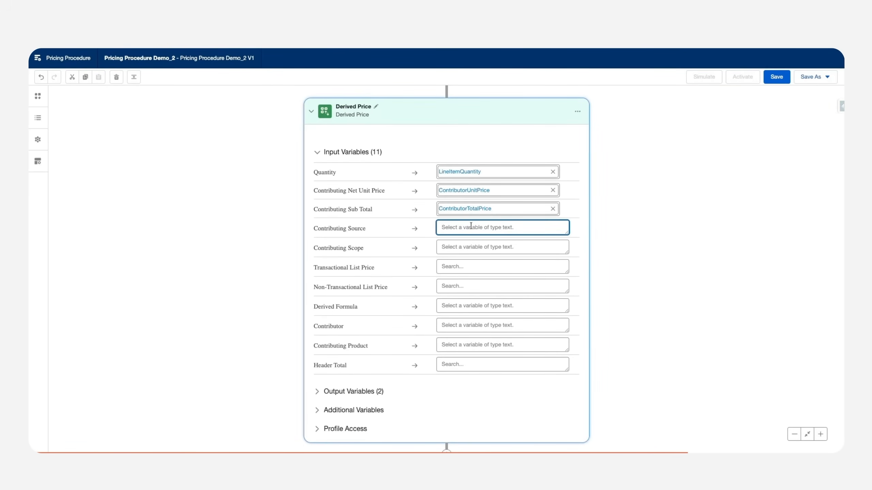
pyautogui.write('Contrib')
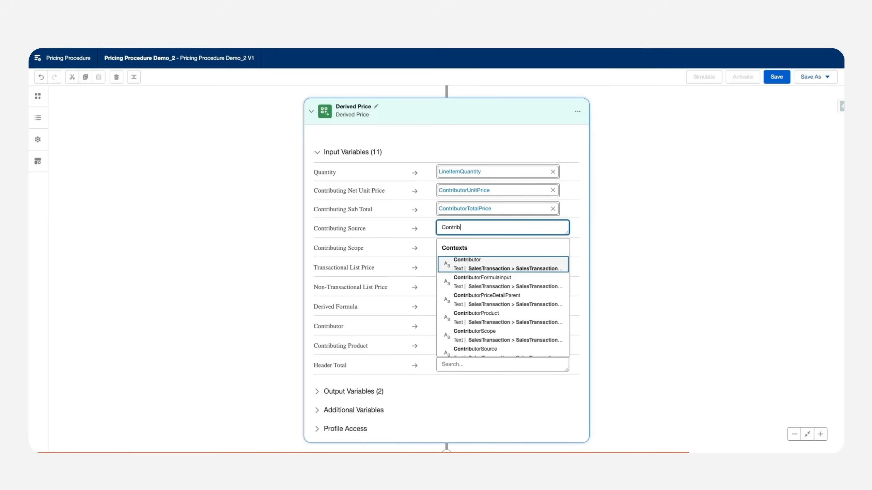
pyautogui.write('utor')
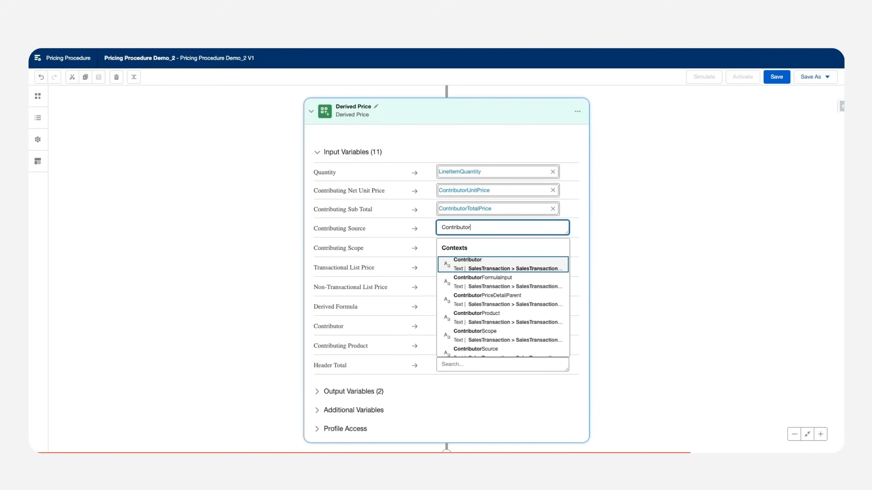
pyautogui.write('S')
pyautogui.click(485, 277)
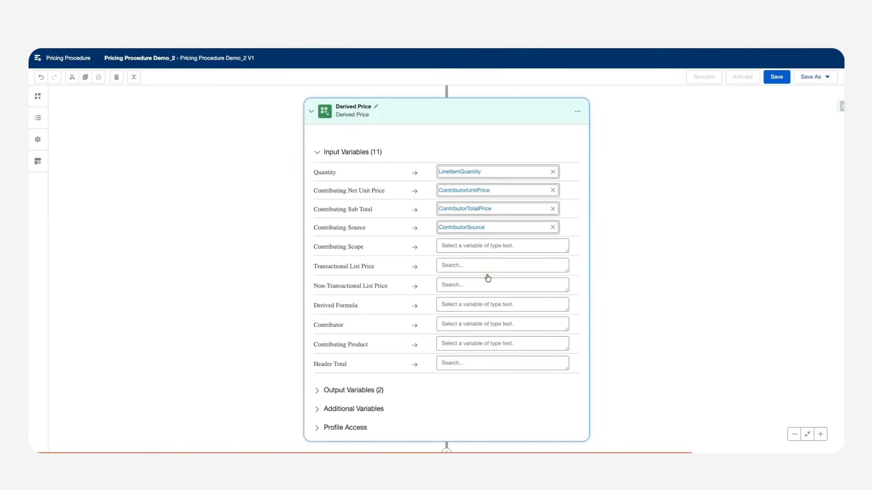
# - Map Derived Price's Transactional List Price input variable to ListPrice and Non-Transactional List Price to ContributorListPrice
pyautogui.click(458, 264)
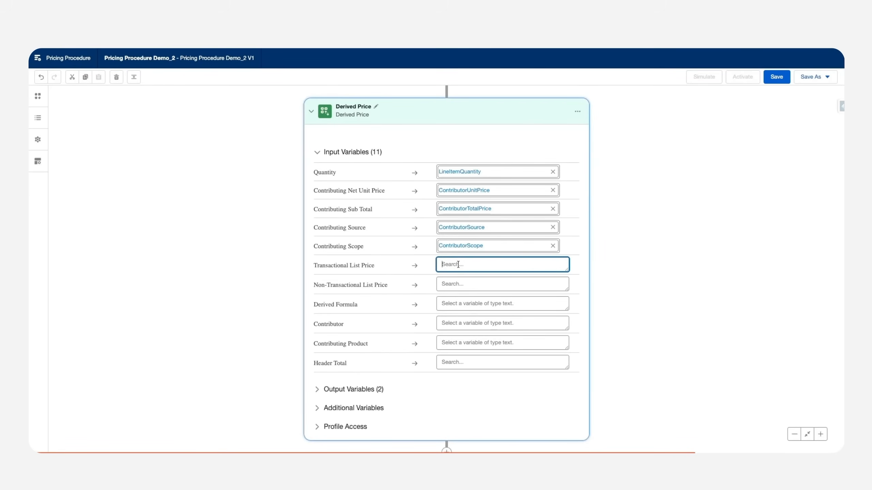
pyautogui.write('ListPr')
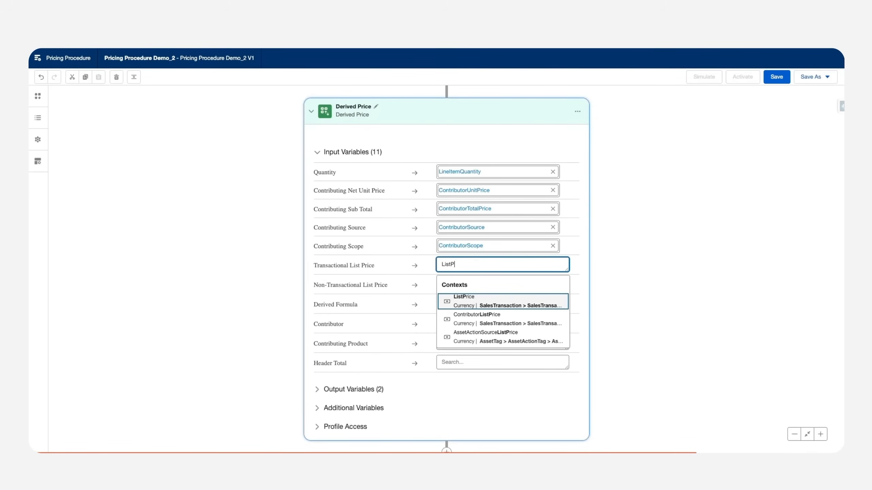
pyautogui.click(493, 299)
pyautogui.click(445, 283)
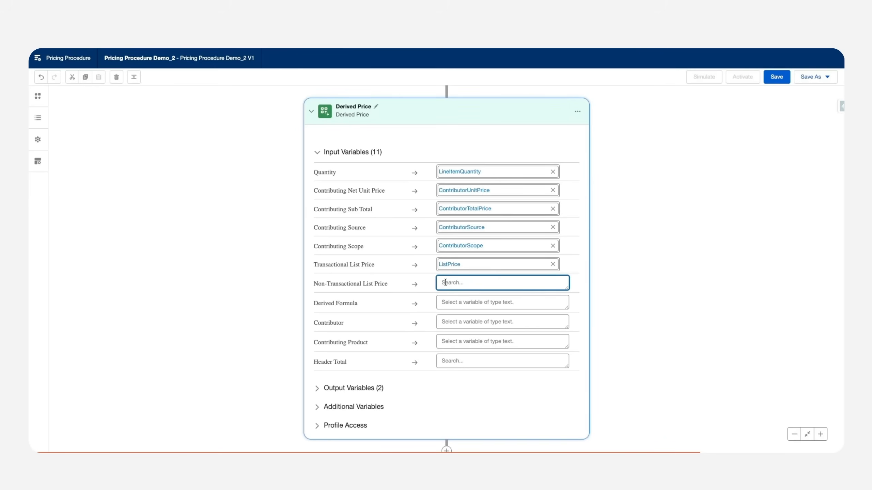
pyautogui.write('Contri')
pyautogui.click(466, 376)
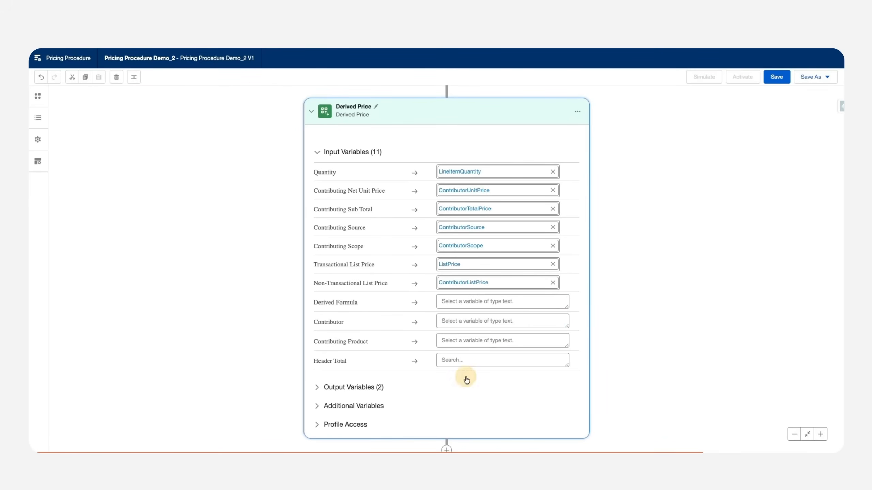
# - Map Derived Price's Derived Formula input variable to ContributorFormulaInput, Contributor to Contributor, and Contributing Product to ContributorProduct
pyautogui.click(452, 296)
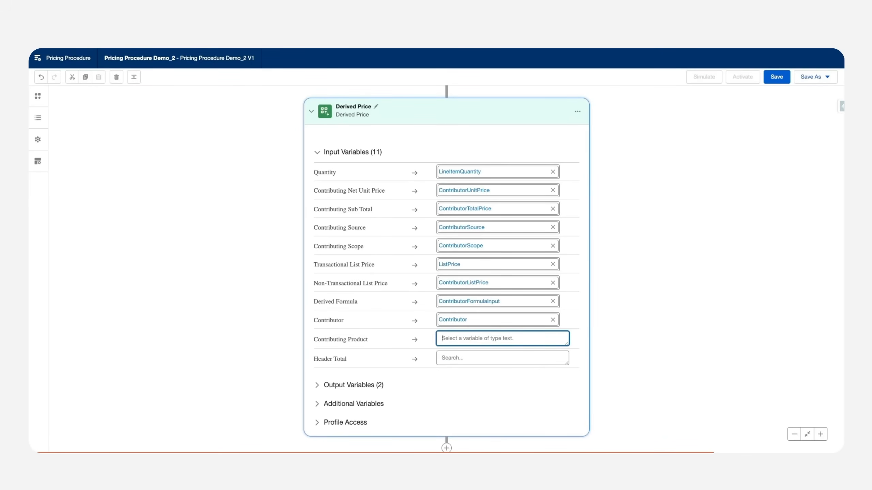
pyautogui.write('Contrib')
pyautogui.click(496, 416)
# - Map the Derived Price element's Header Total input variable to TotalAmount
pyautogui.click(454, 363)
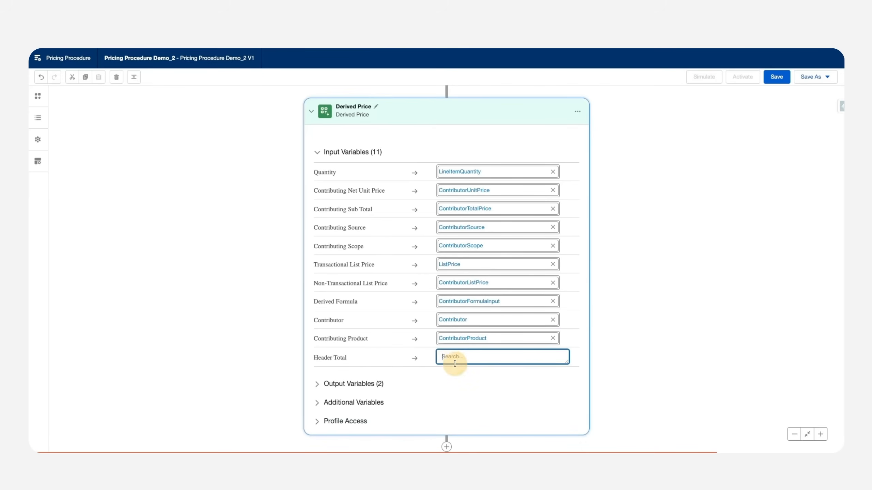
pyautogui.write('To')
pyautogui.click(475, 398)
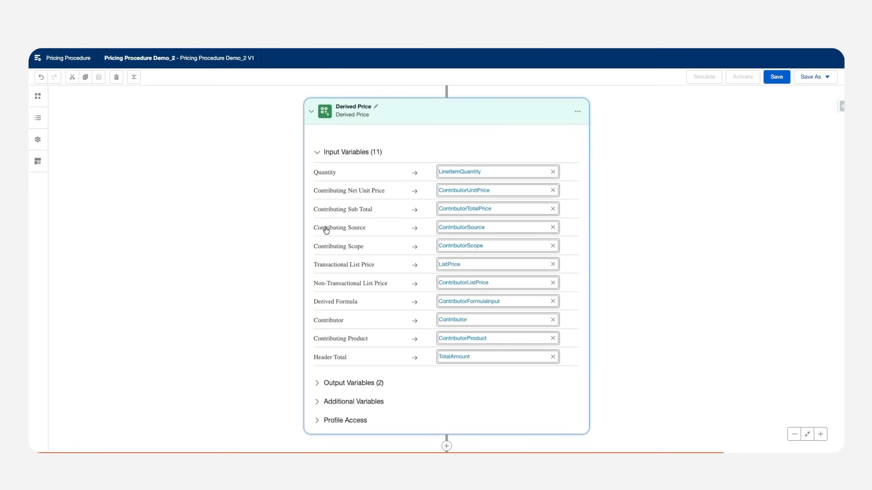
# - Include the Derived Price element in the output and save the pricing procedure
pyautogui.click(39, 140)
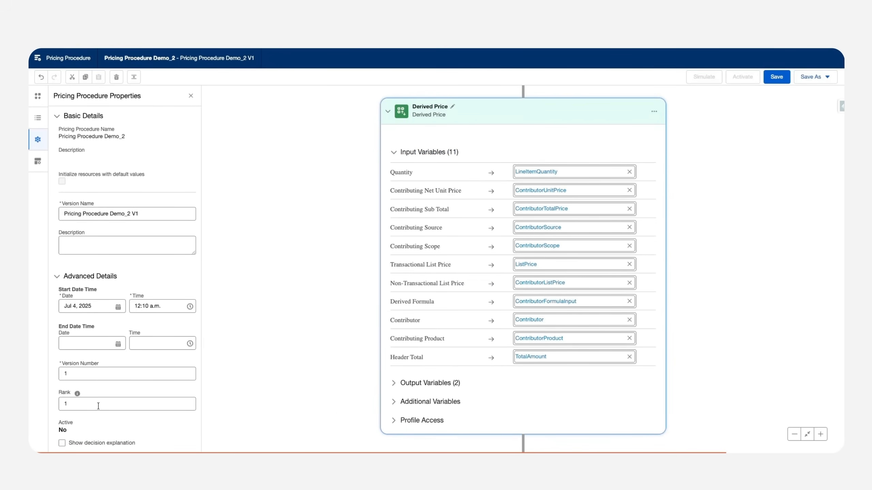
pyautogui.click(38, 161)
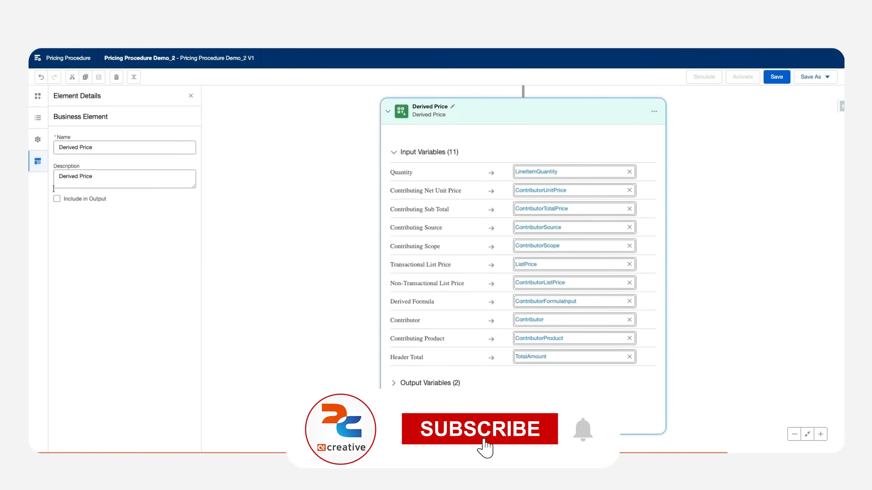
pyautogui.click(56, 199)
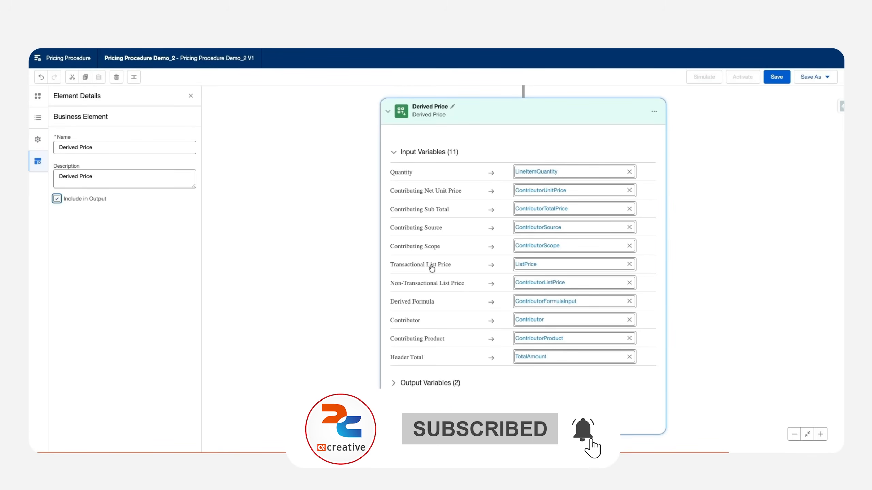
pyautogui.scroll(10, 432, 268)
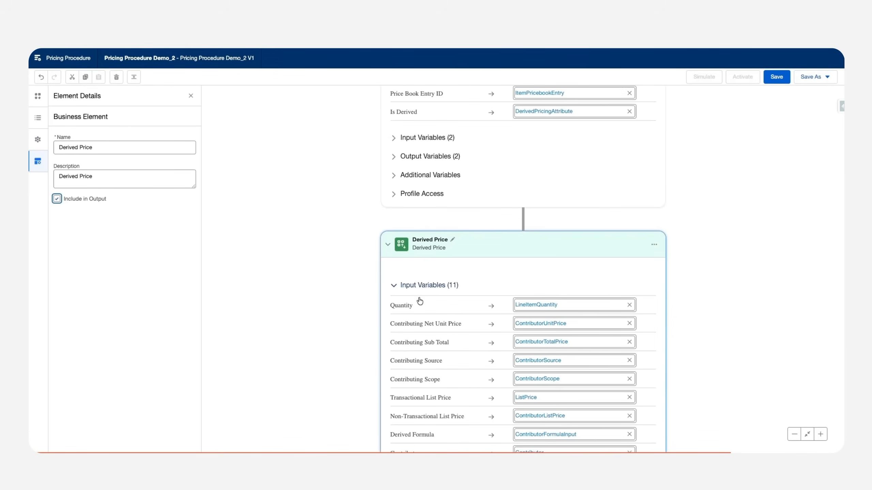
pyautogui.click(776, 78)
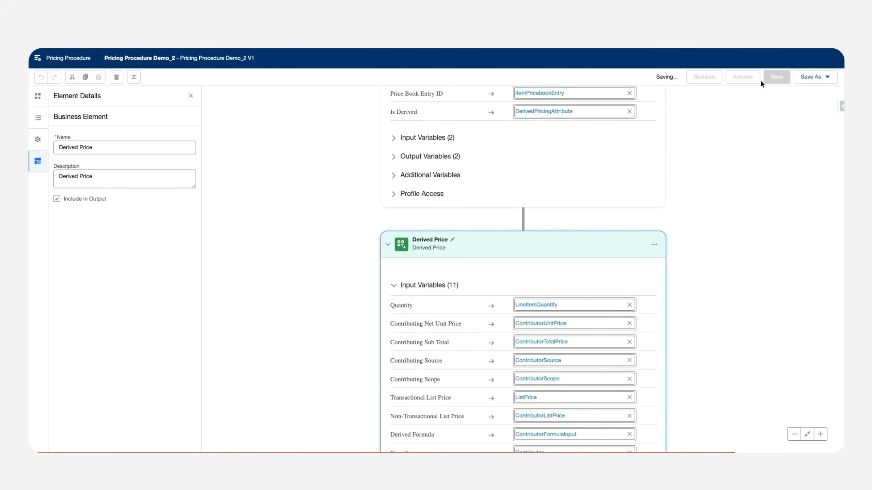
# - Activate the Pricing Procedure Demo_2 V1 version
pyautogui.click(740, 78)
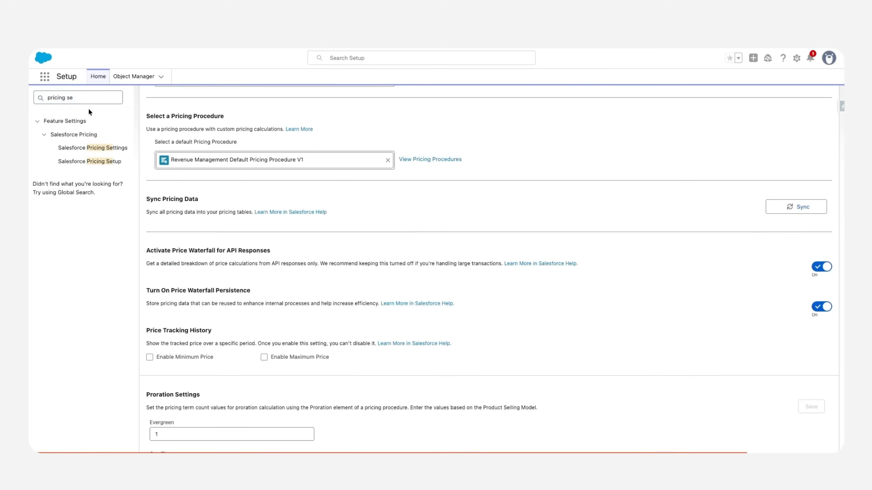
# - Search Setup for "revenue" and open the Revenue Settings page
pyautogui.doubleClick(79, 98)
pyautogui.write('r')
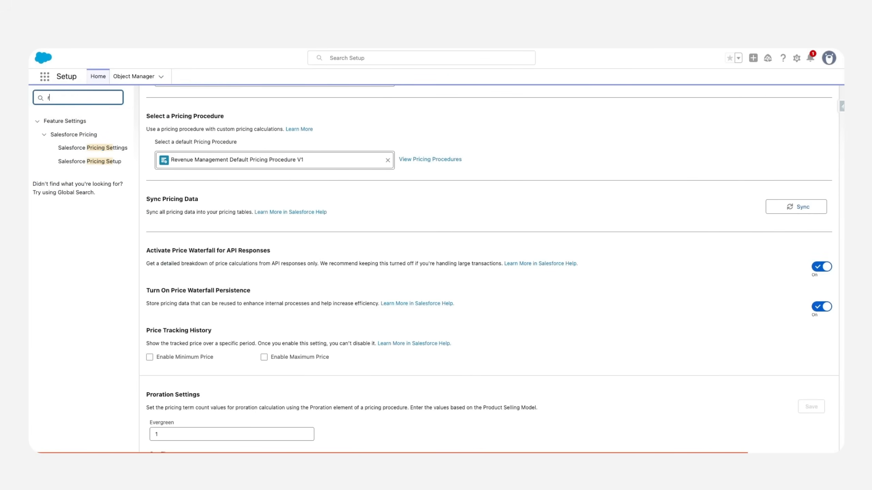
pyautogui.write('evenu')
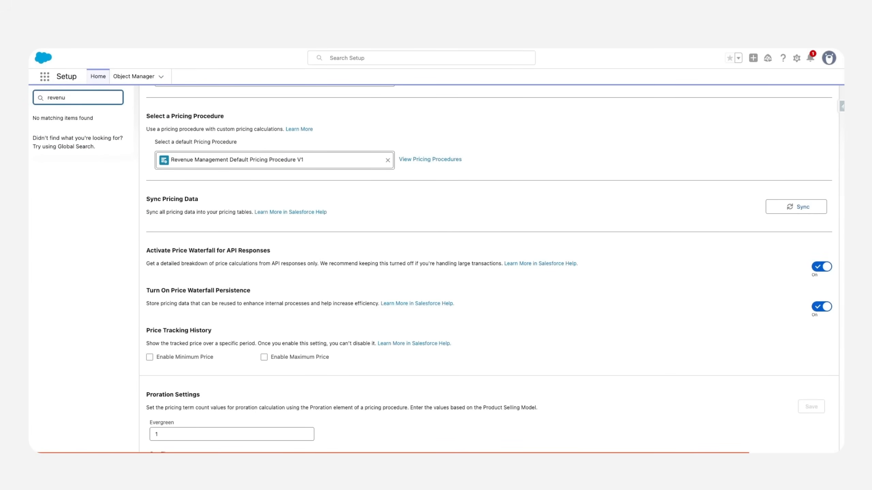
pyautogui.write('re')
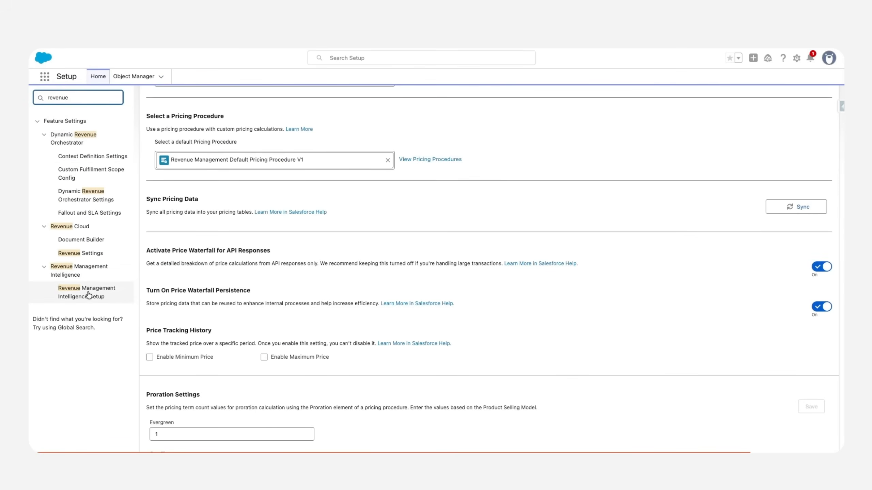
pyautogui.click(84, 253)
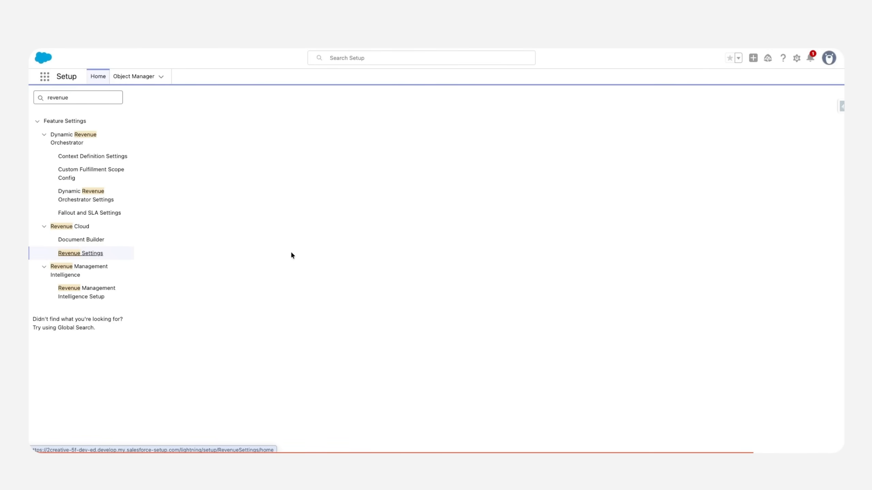
# - Replace the org's default pricing procedure under Set Up Salesforce Pricing with Pricing Procedure Demo_2
pyautogui.scroll(-15, 291, 255)
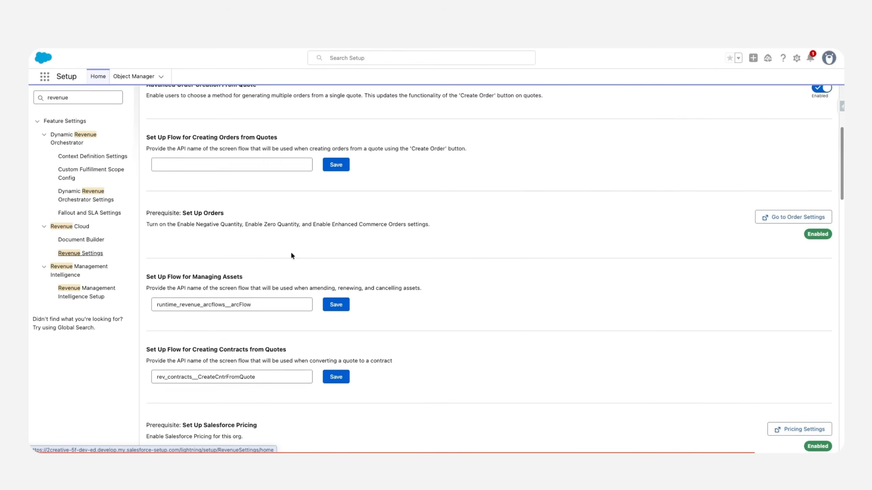
pyautogui.scroll(-6, 292, 255)
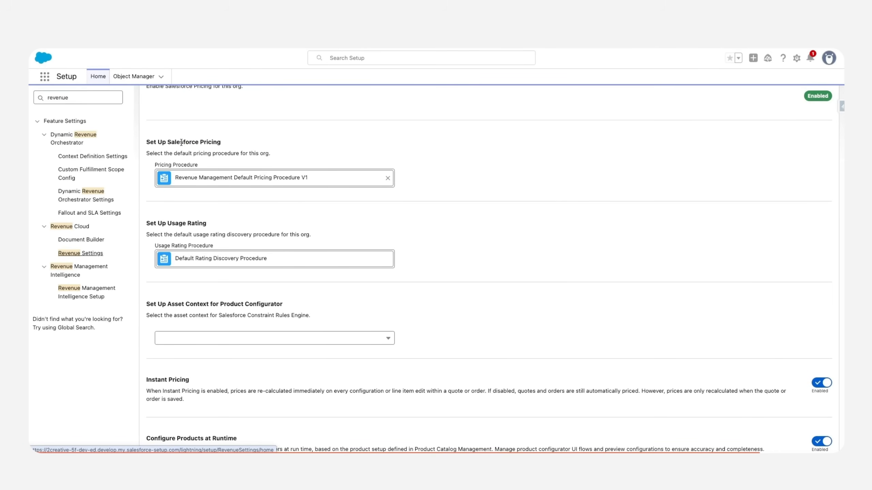
pyautogui.moveTo(176, 141); pyautogui.dragTo(252, 141)
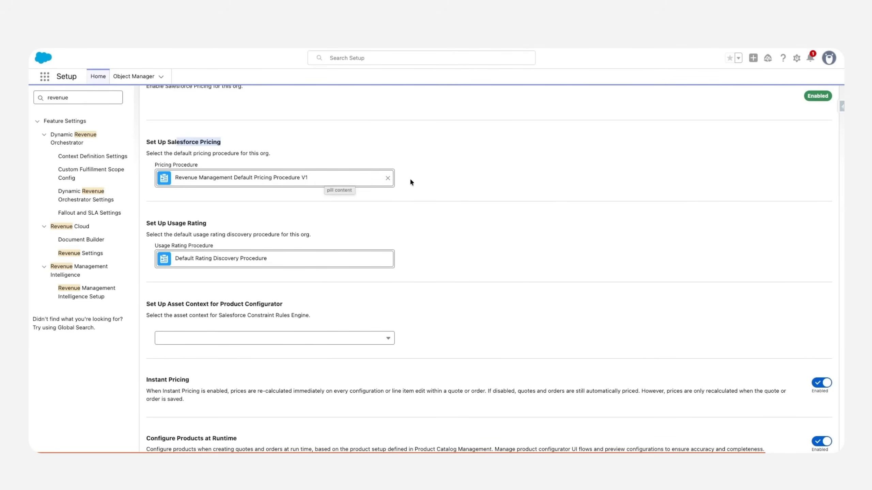
pyautogui.click(387, 179)
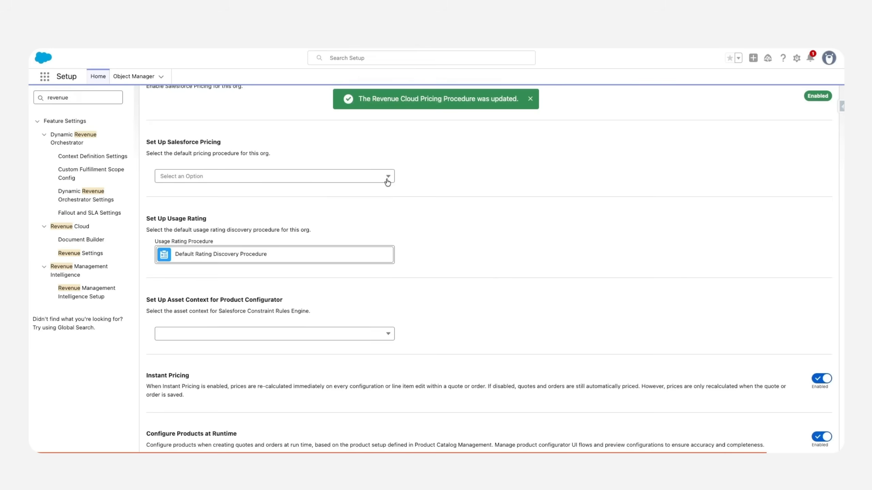
pyautogui.click(378, 179)
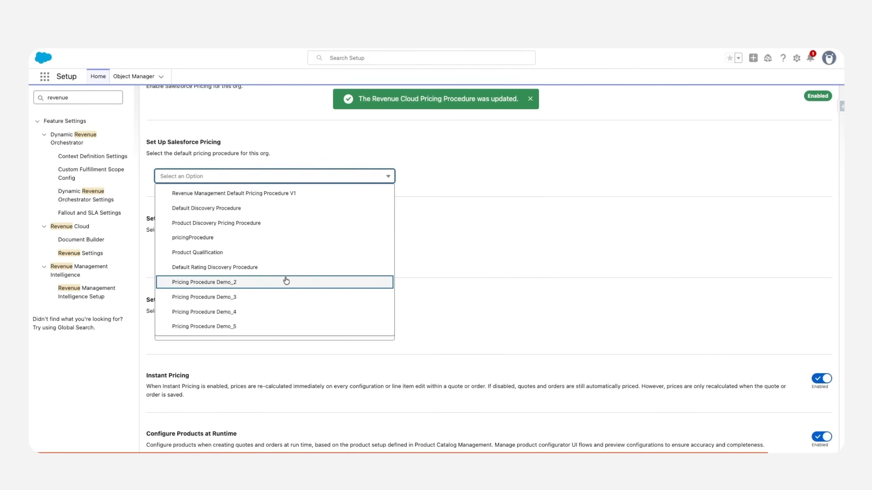
pyautogui.click(274, 259)
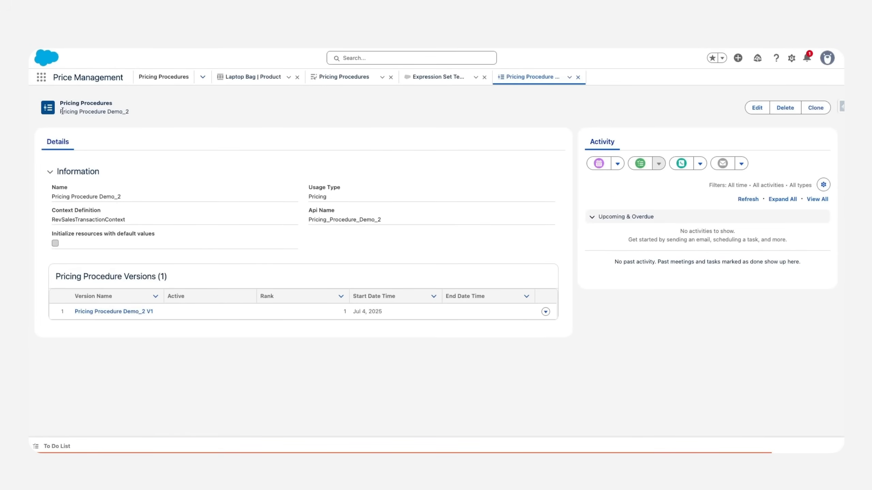
# - Check the procedure and version names on the Pricing Procedure Demo_2 record against the default selected in Revenue Settings
pyautogui.tripleClick(207, 112)
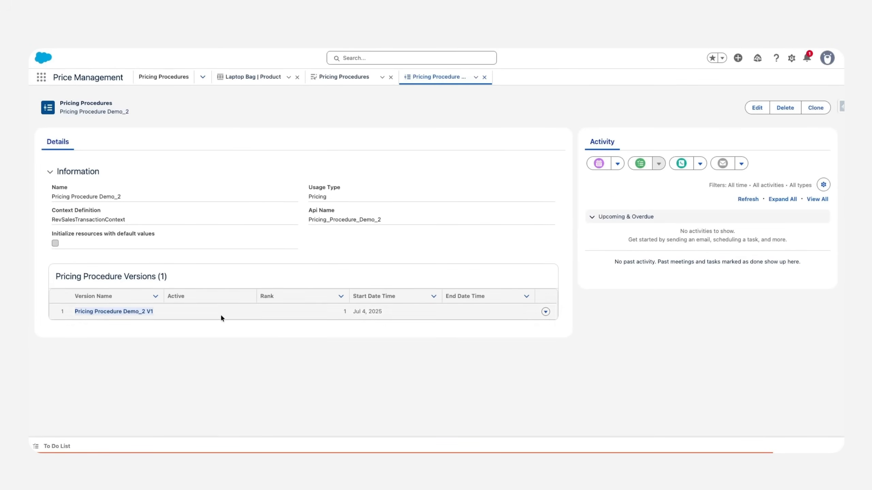
pyautogui.click(114, 311)
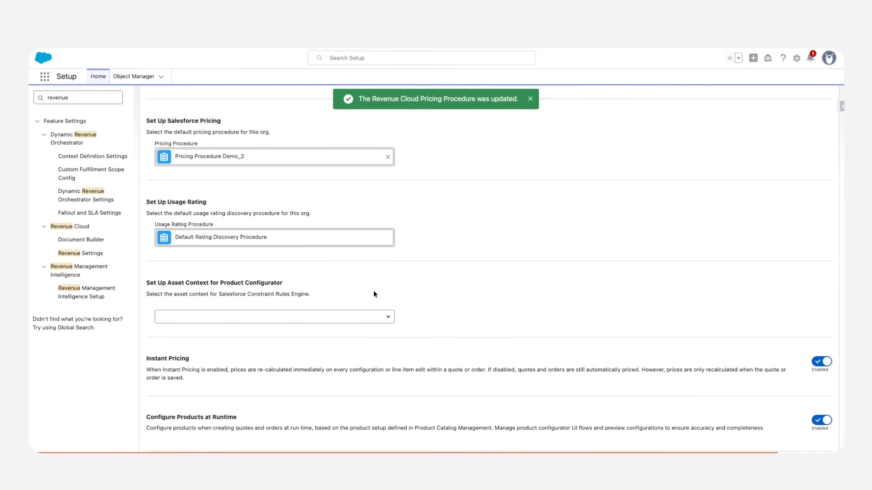
pyautogui.scroll(15, 374, 292)
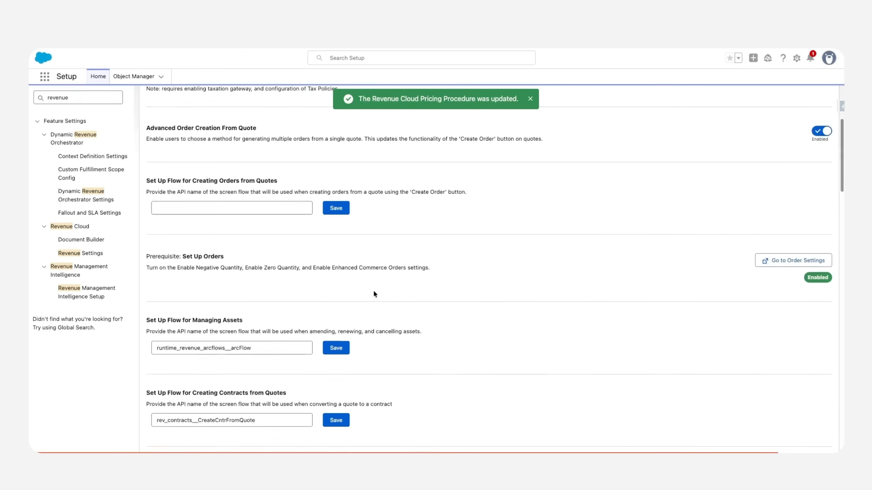
pyautogui.click(531, 100)
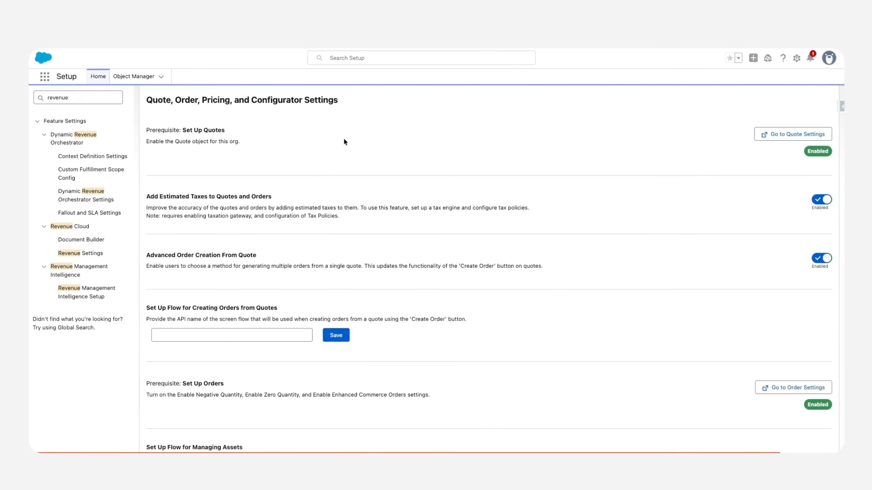
pyautogui.scroll(8, 345, 140)
# - Go to Quotes, show the All Quotes list, and open the Advanced Pricing Demo quote
pyautogui.click(44, 76)
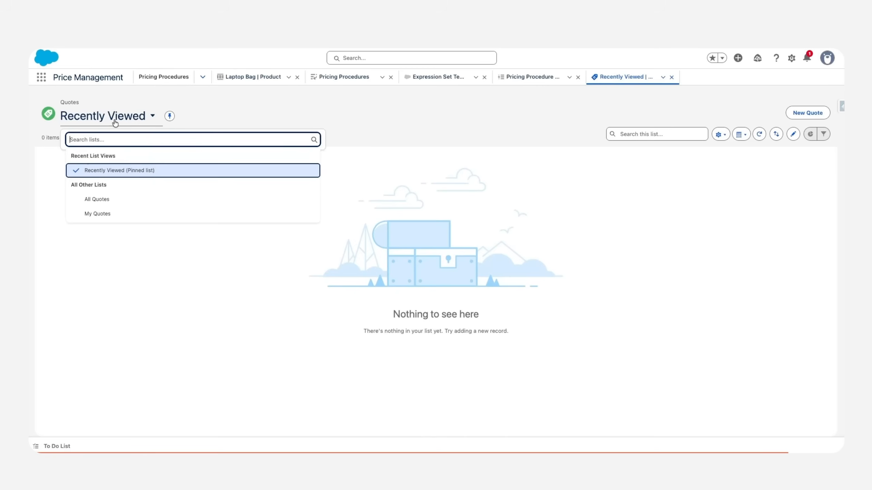
pyautogui.click(96, 199)
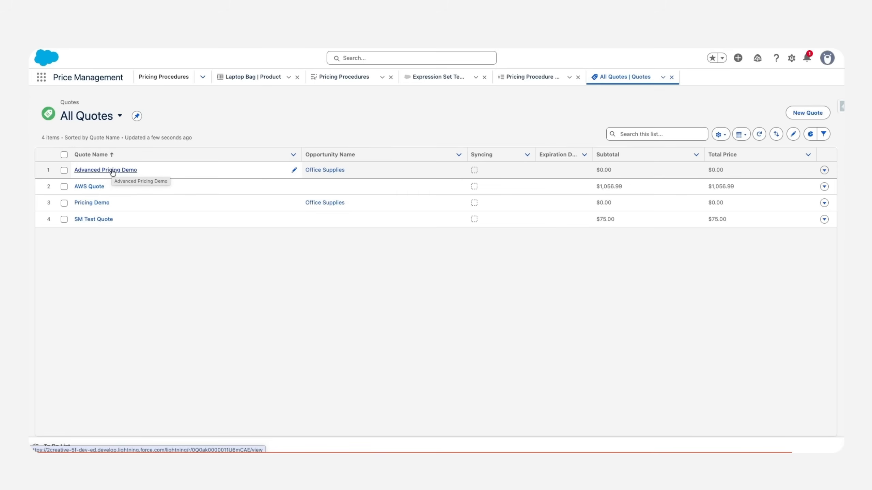
pyautogui.click(112, 170)
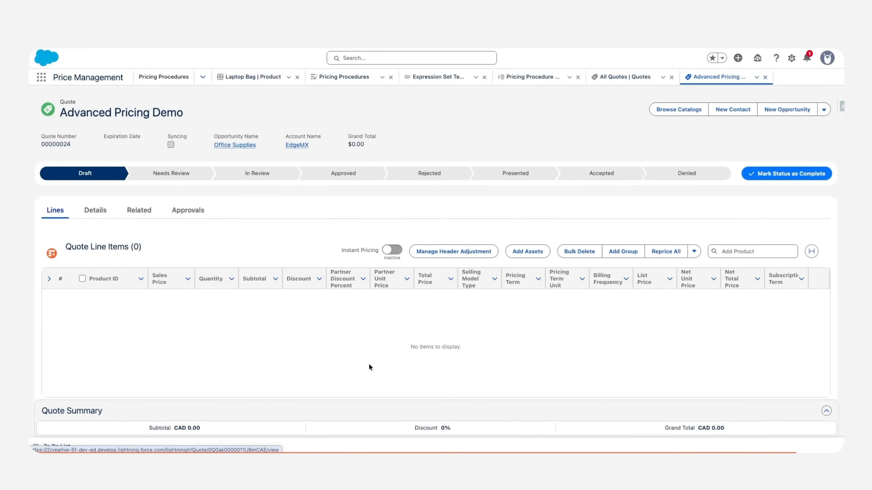
# - Browse catalogs from the quote and show the products in the Hardware Catalog
pyautogui.click(678, 109)
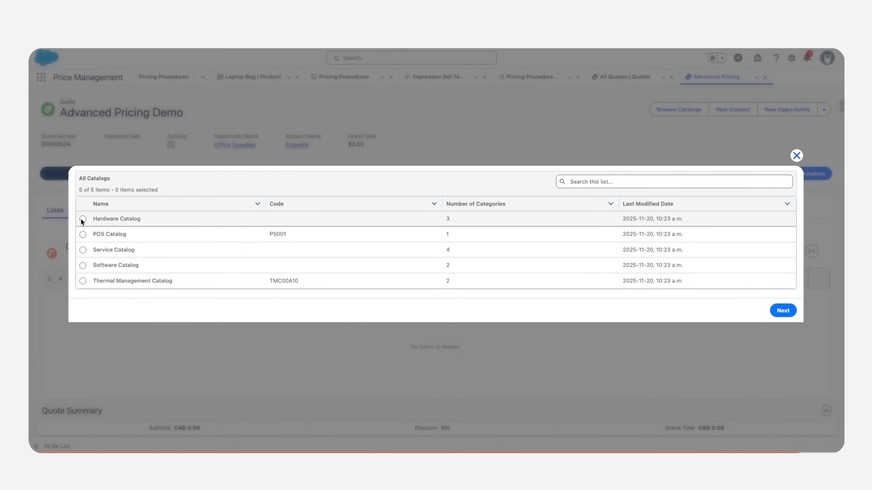
pyautogui.click(82, 218)
pyautogui.click(781, 311)
pyautogui.scroll(-5, 254, 350)
pyautogui.scroll(2, 254, 348)
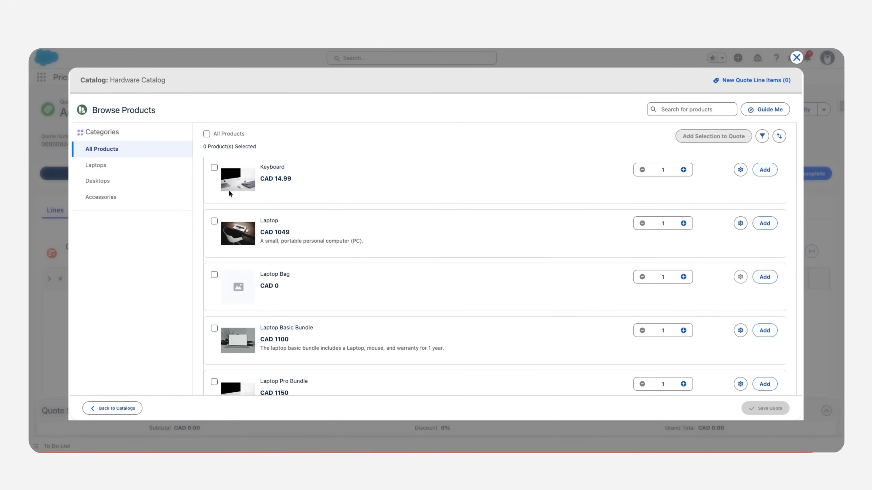
# - Add the Laptop and Laptop Bag products to the quote and save it
pyautogui.click(214, 221)
pyautogui.click(215, 275)
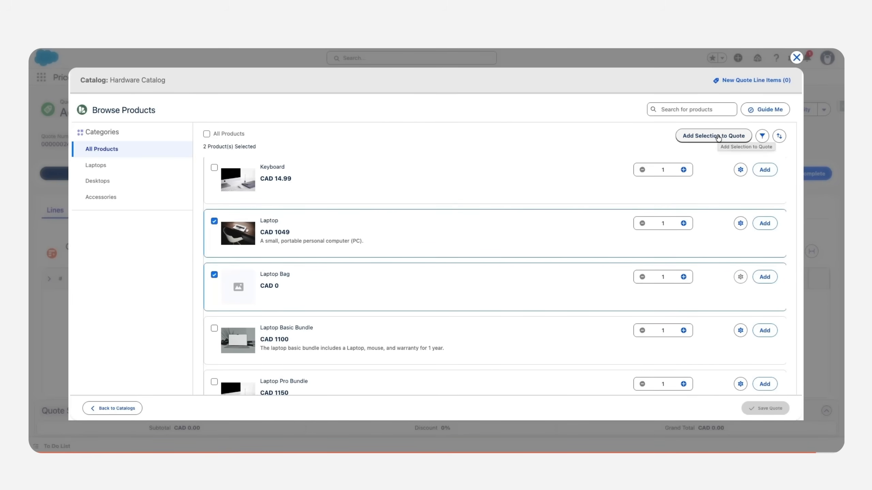
pyautogui.click(717, 136)
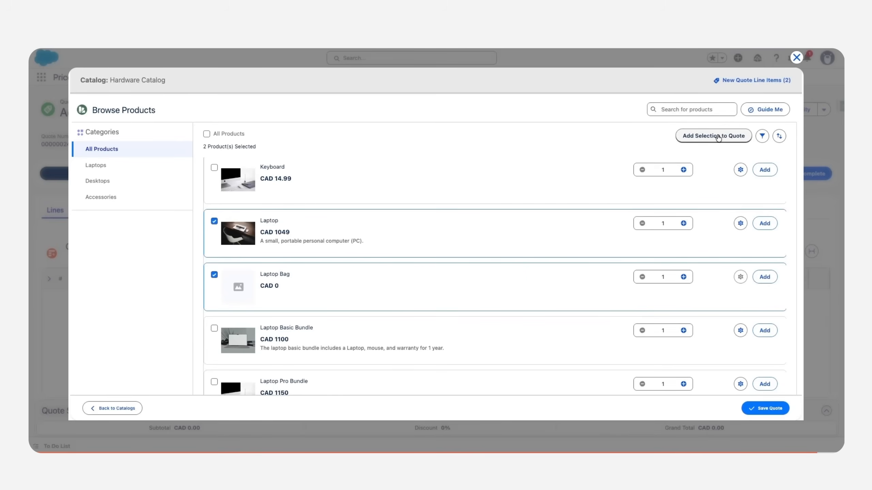
pyautogui.click(774, 408)
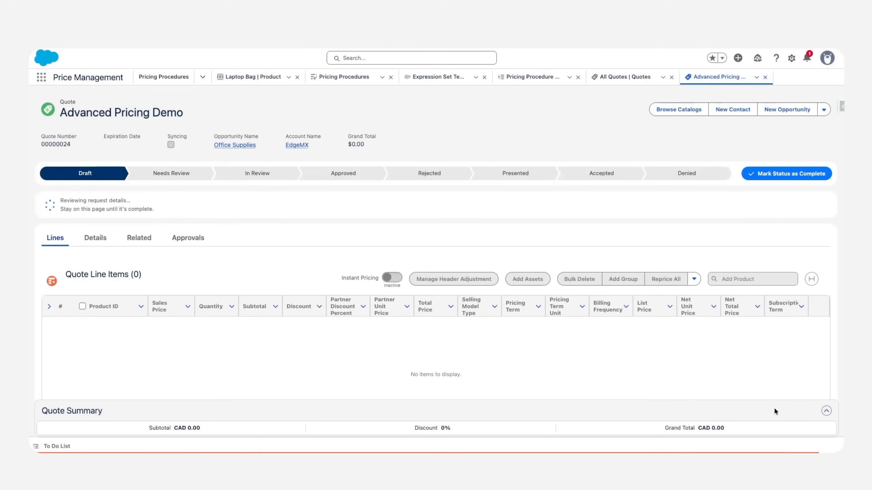
# - Examine the calculation details behind Laptop Bag's net unit price in the quote line items
pyautogui.scroll(-1, 462, 244)
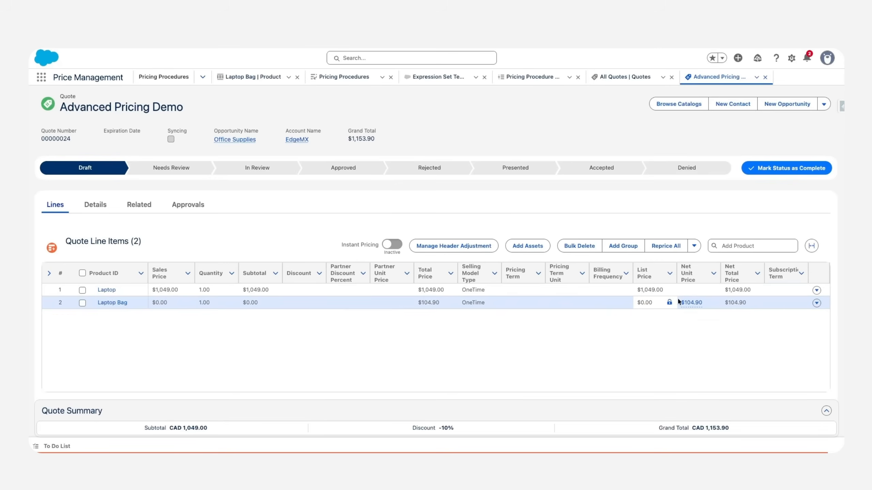
pyautogui.click(688, 307)
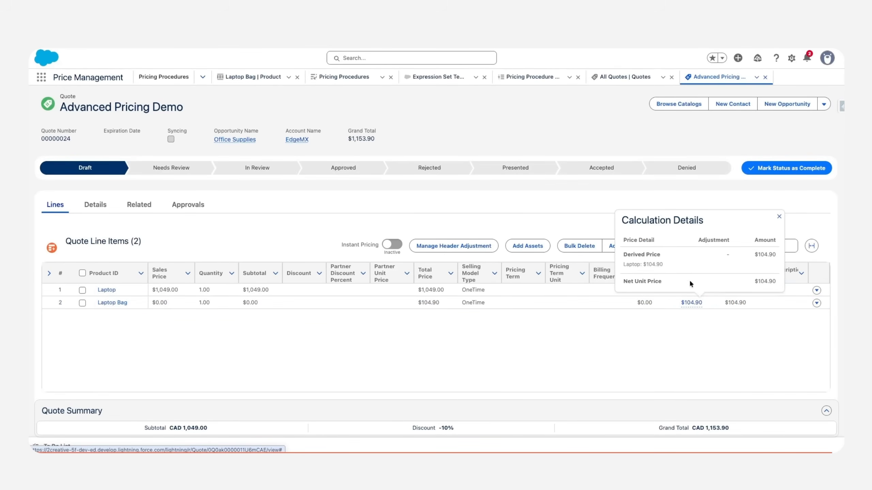
pyautogui.click(632, 254)
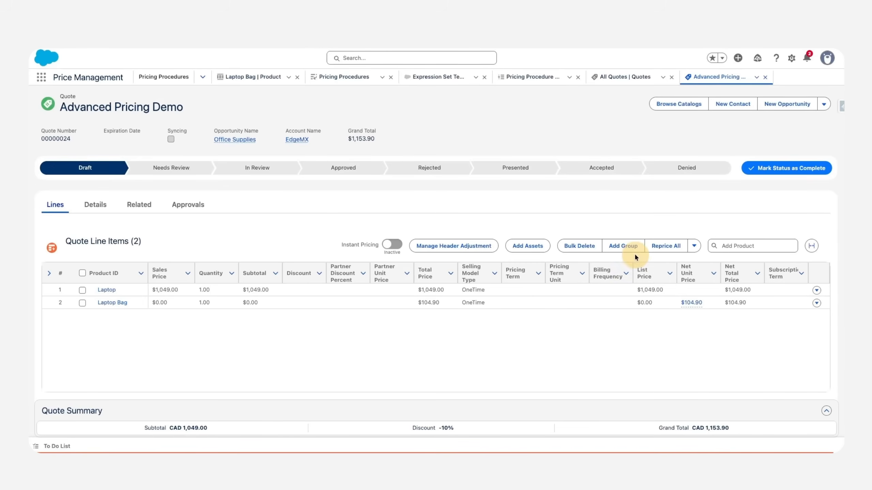
pyautogui.click(697, 304)
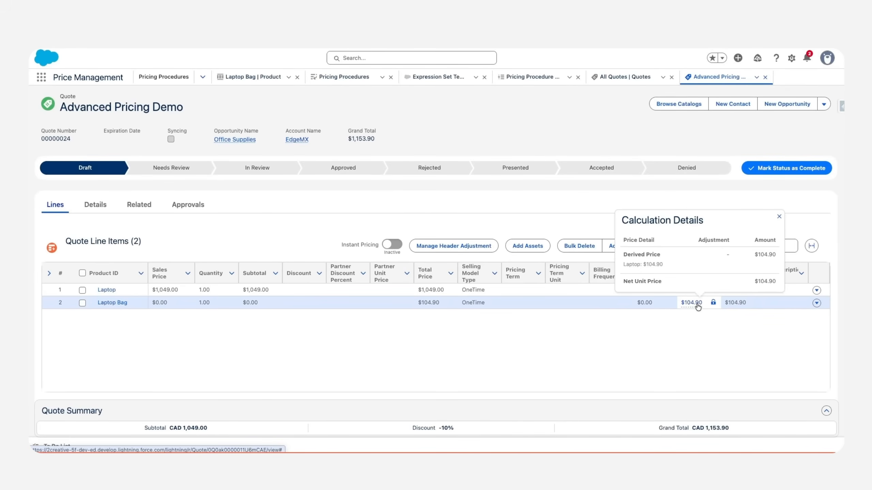